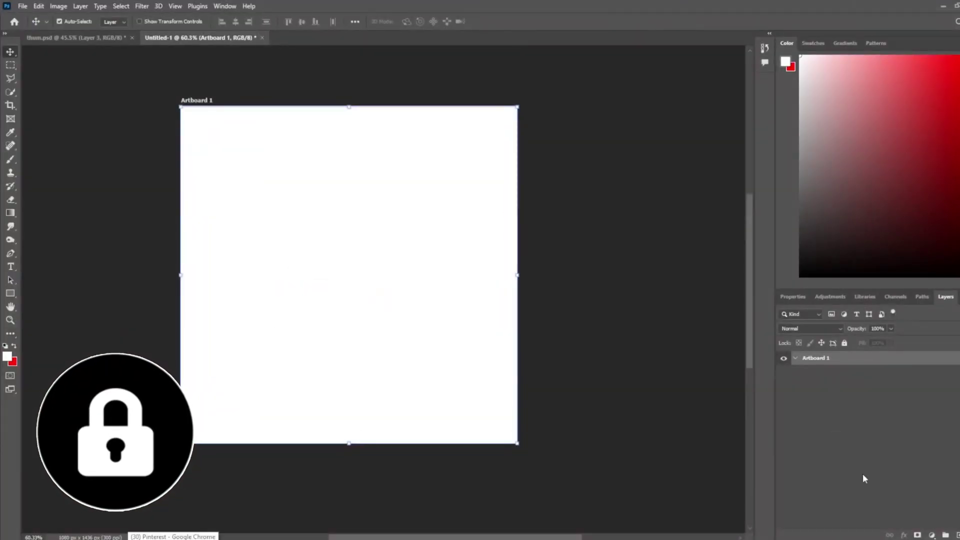
# Add a red Solid Color fill layer as the artboard background.
pyautogui.click(931, 535)
pyautogui.click(926, 354)
pyautogui.press('Return')
# Place the celebration photo on the artboard and widen it across the middle.
pyautogui.moveTo(650, 250); pyautogui.dragTo(317, 282)
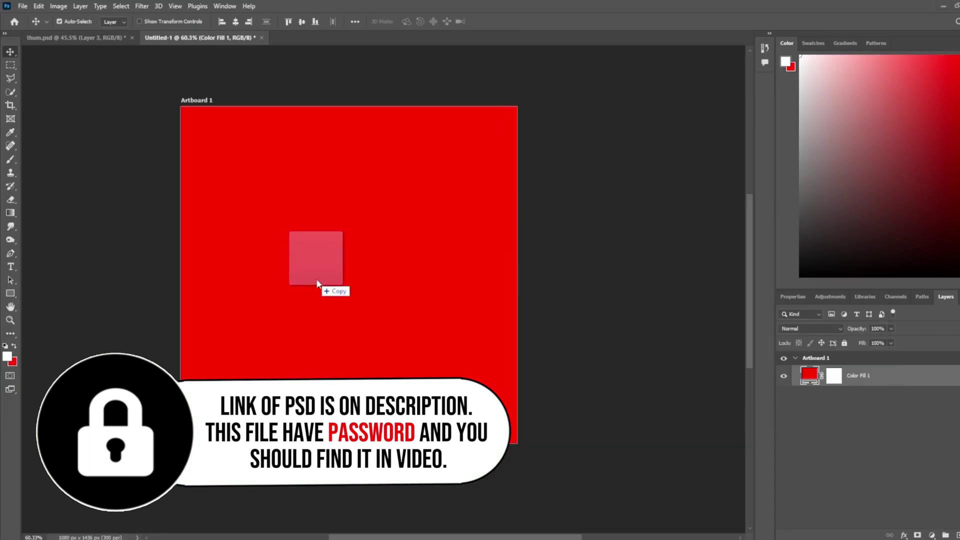
pyautogui.moveTo(518, 275); pyautogui.dragTo(537, 271)
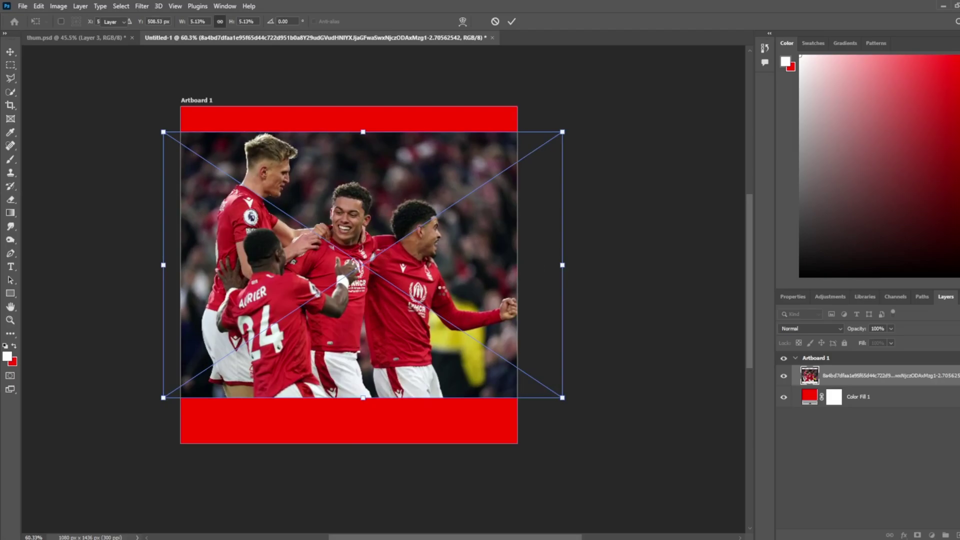
pyautogui.press('Return')
# Change the background fill to a brighter, saturated shirt red sampled from the photo.
pyautogui.doubleClick(809, 397)
pyautogui.click(432, 277)
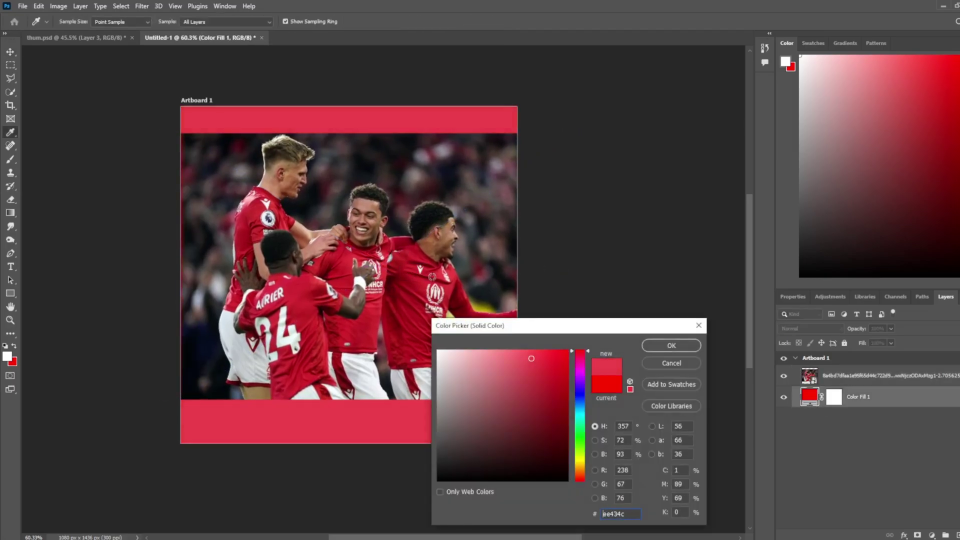
pyautogui.moveTo(432, 276); pyautogui.dragTo(346, 259)
pyautogui.moveTo(545, 364); pyautogui.dragTo(566, 351)
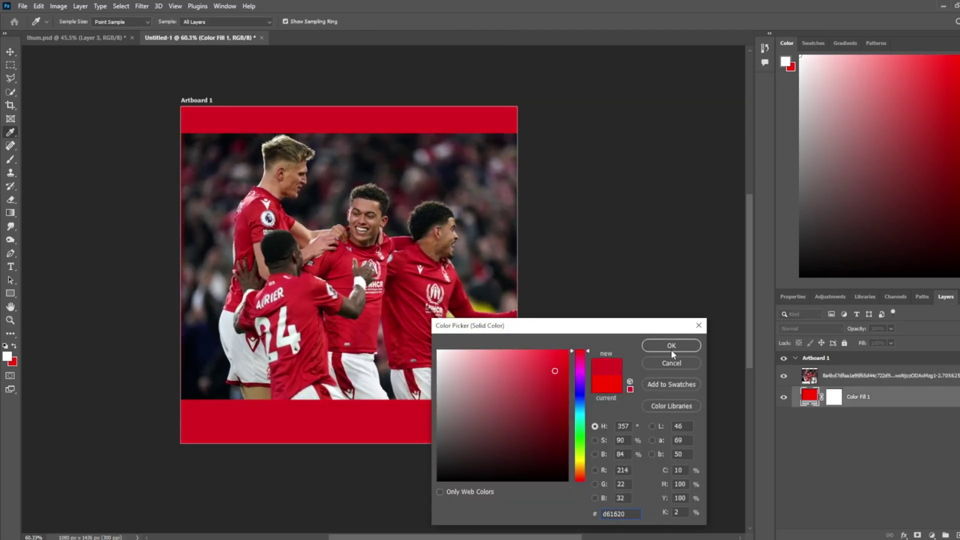
pyautogui.click(671, 346)
pyautogui.rightClick(10, 294)
pyautogui.click(45, 293)
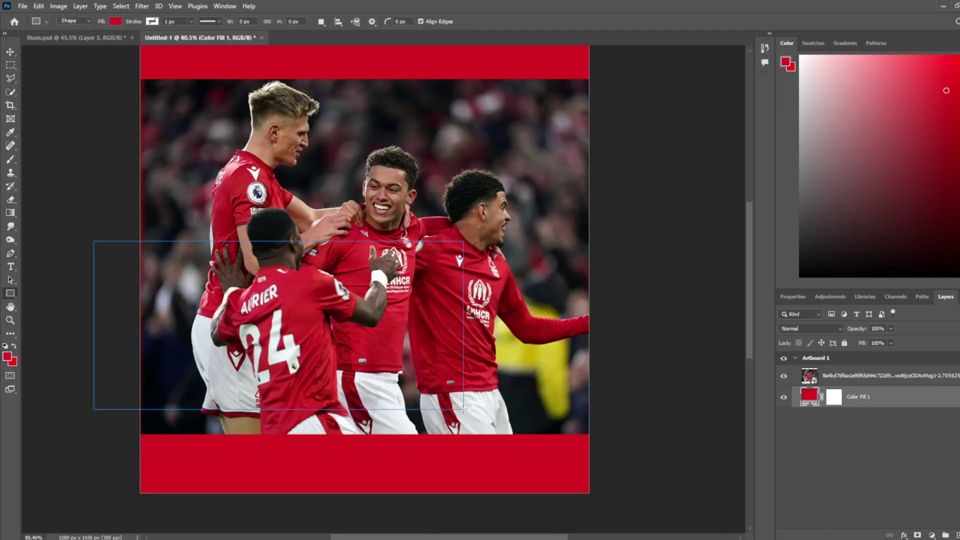
# Draw a red rectangle above the photo layer over its lower middle and widen it.
pyautogui.moveTo(471, 423); pyautogui.dragTo(470, 423)
pyautogui.press('v')
pyautogui.moveTo(849, 371); pyautogui.dragTo(849, 366)
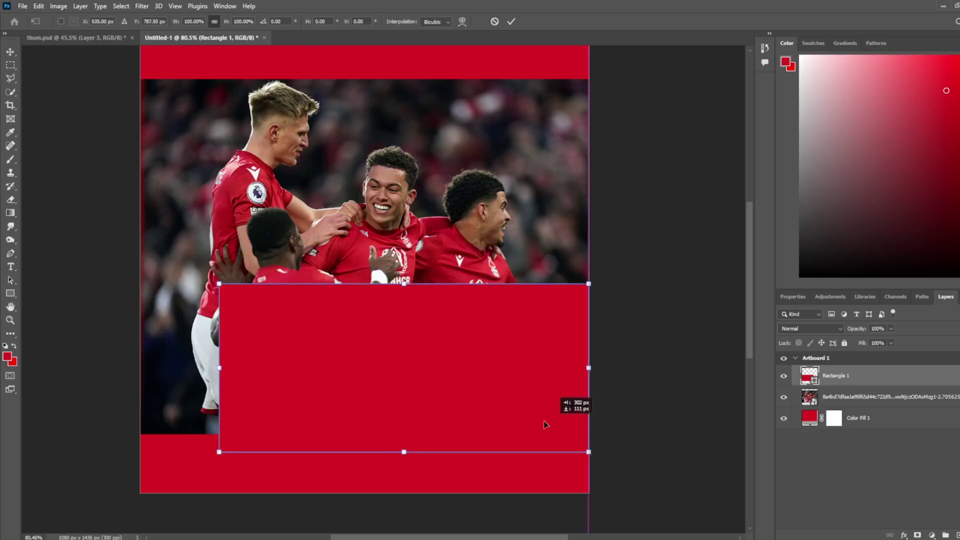
pyautogui.moveTo(547, 422)
pyautogui.mouseDown()
pyautogui.moveTo(468, 412)
pyautogui.moveTo(497, 389)
pyautogui.mouseUp()
pyautogui.hotkey('ctrl', 't')
pyautogui.press('Return')
# Shift the celebration photo slightly to the left.
pyautogui.press('m')
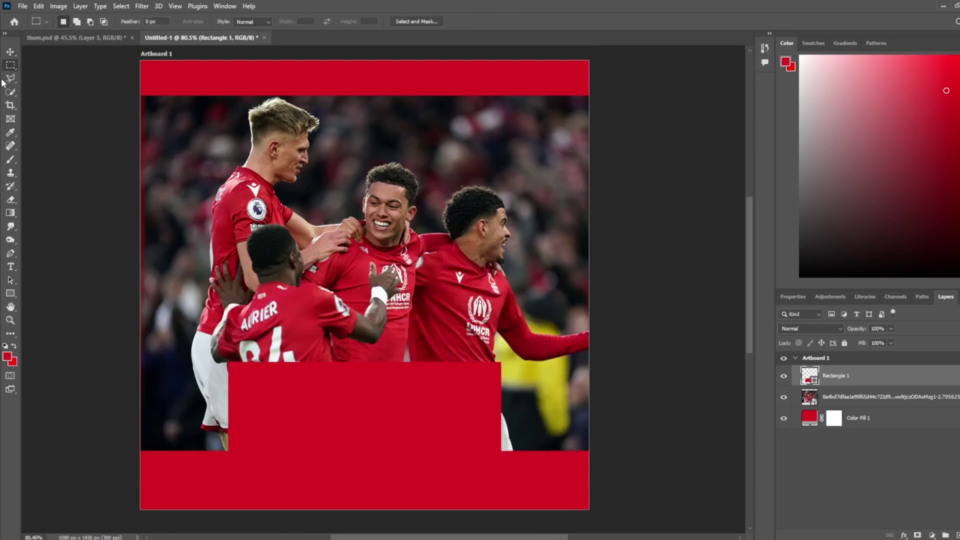
pyautogui.press('v')
pyautogui.moveTo(392, 275); pyautogui.dragTo(383, 279)
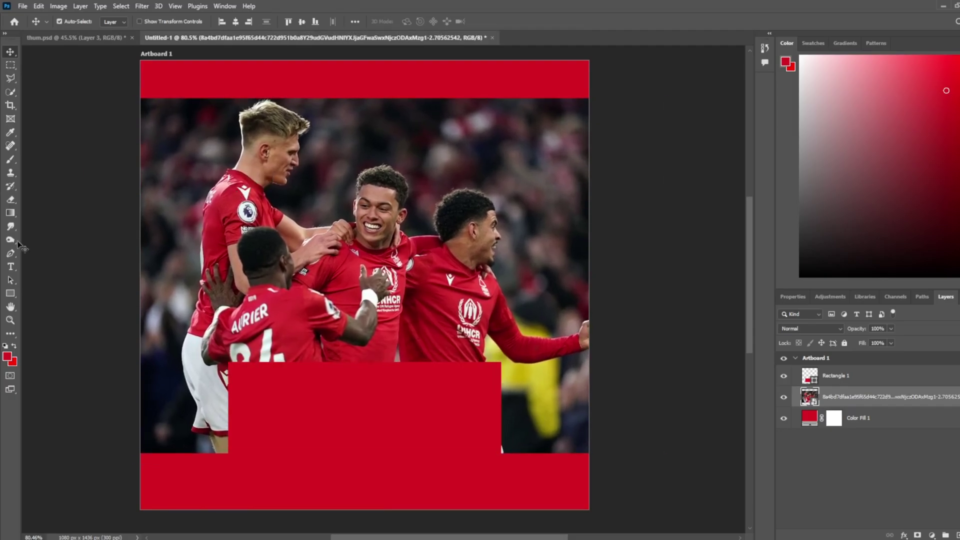
pyautogui.click(301, 403)
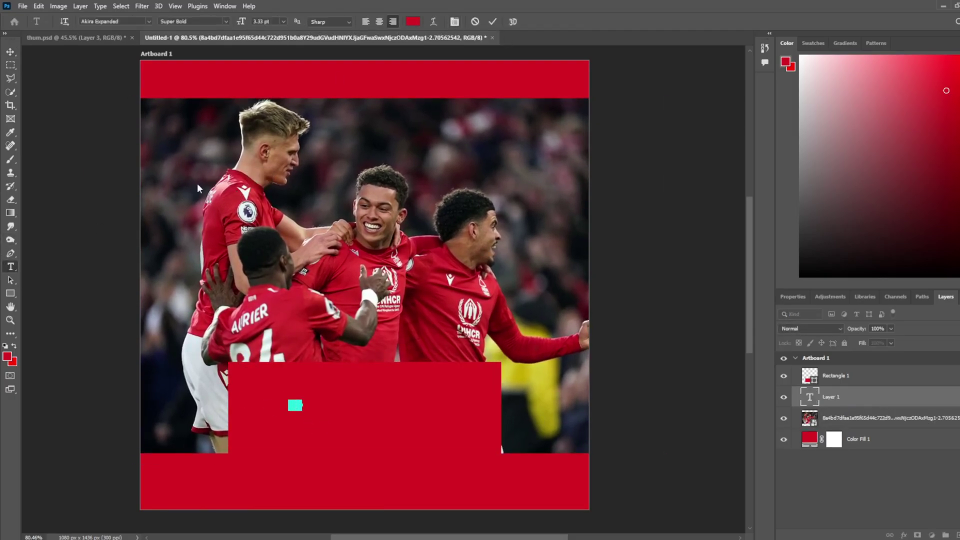
# Type an enlarged white '1-1' score in the red panel, correcting the typo.
pyautogui.click(14, 347)
pyautogui.write('1=1')
pyautogui.hotkey('ctrl', 'a')
pyautogui.moveTo(305, 408); pyautogui.dragTo(387, 435)
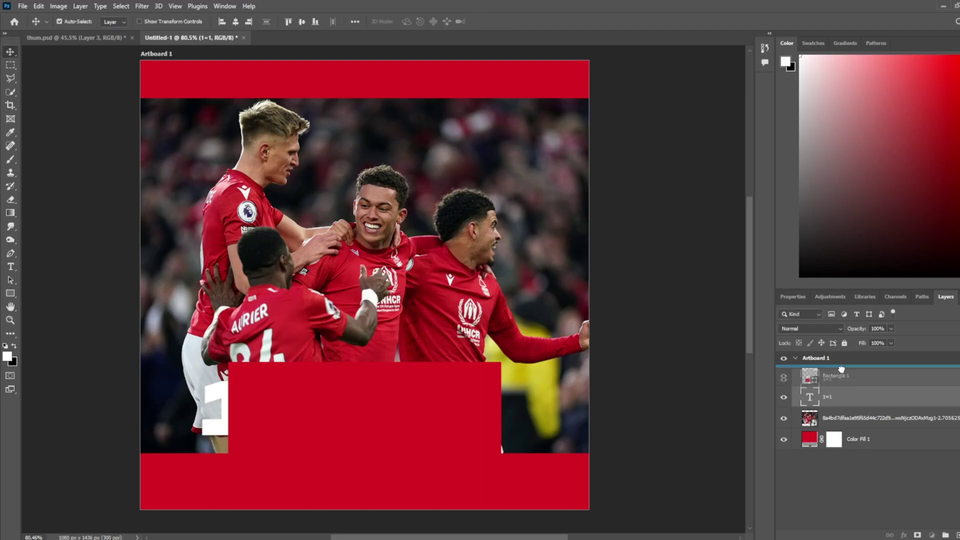
pyautogui.hotkey('ctrl', ']')
pyautogui.moveTo(267, 379); pyautogui.dragTo(327, 405)
pyautogui.press('BackSpace')
pyautogui.write('-')
pyautogui.hotkey('ctrl', 'Return')
# Align the 1-1 score centred to the red panel.
pyautogui.press('v')
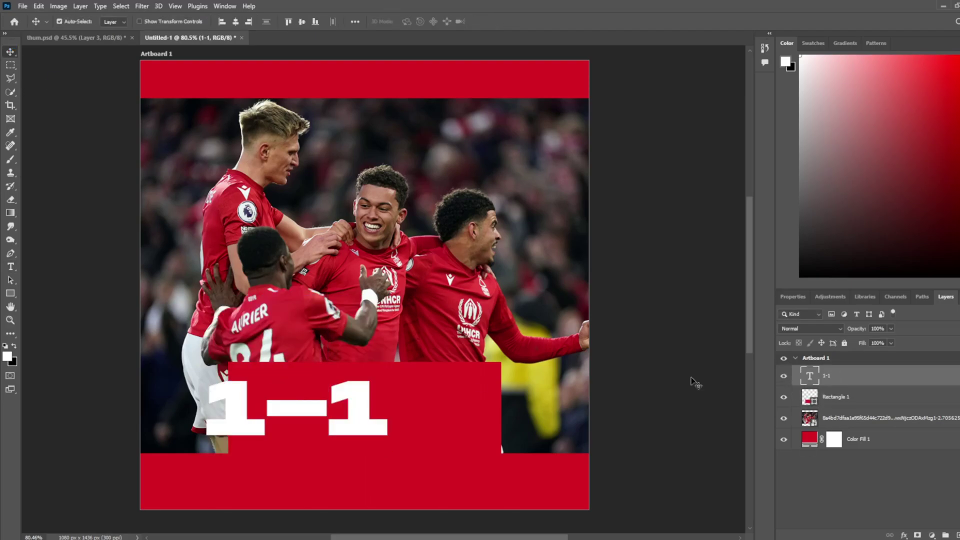
pyautogui.click(235, 21)
pyautogui.click(301, 21)
pyautogui.press('m')
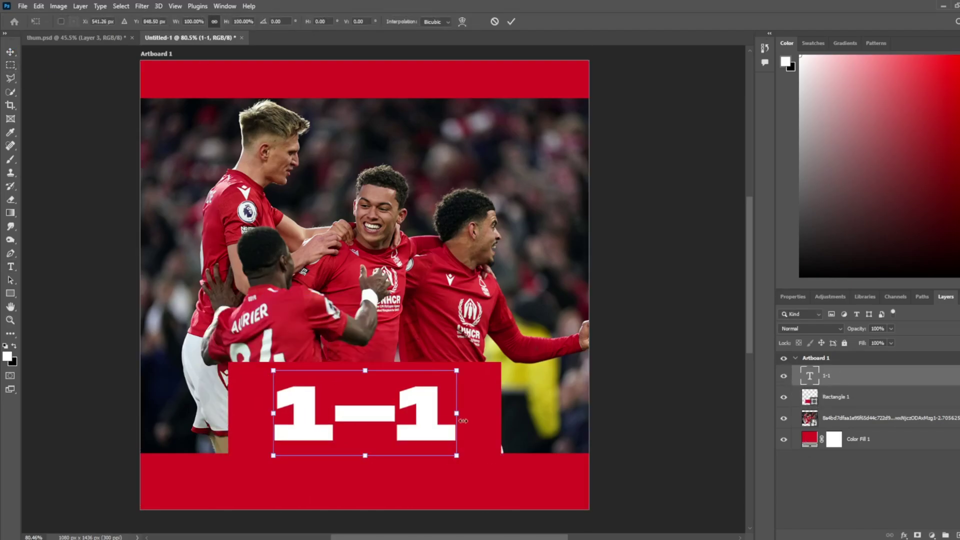
pyautogui.hotkey('ctrl', 'd')
# Change the 1-1 score to a bold italic font and resize it.
pyautogui.doubleClick(376, 445)
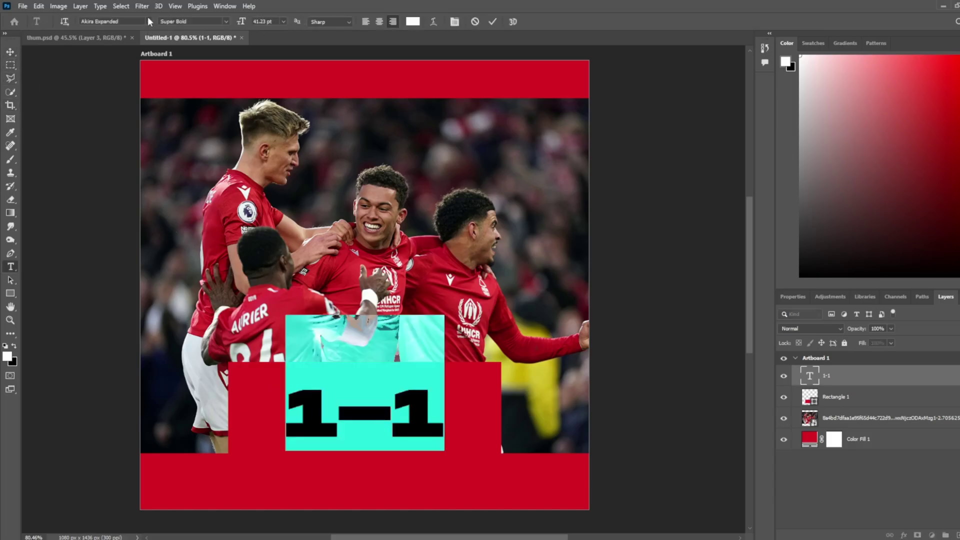
pyautogui.click(149, 22)
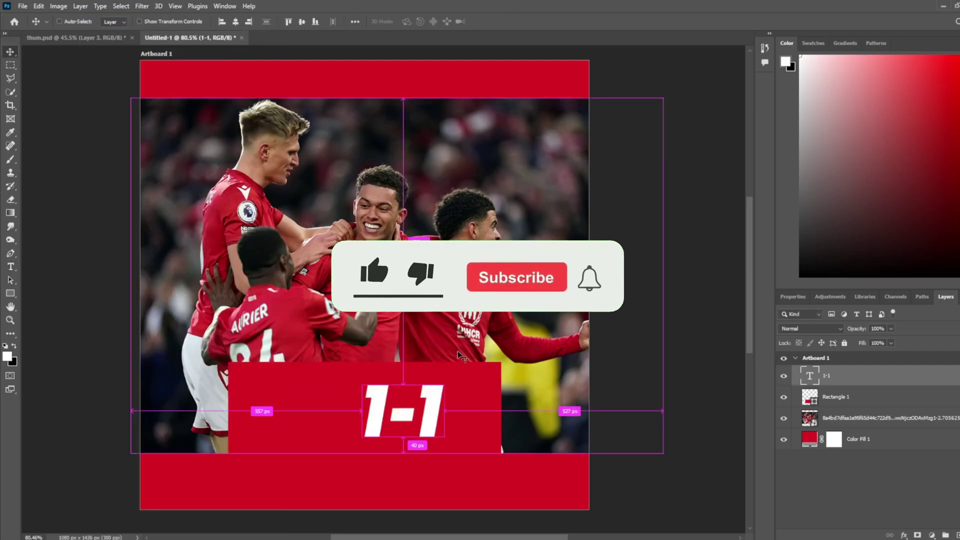
pyautogui.press('Return')
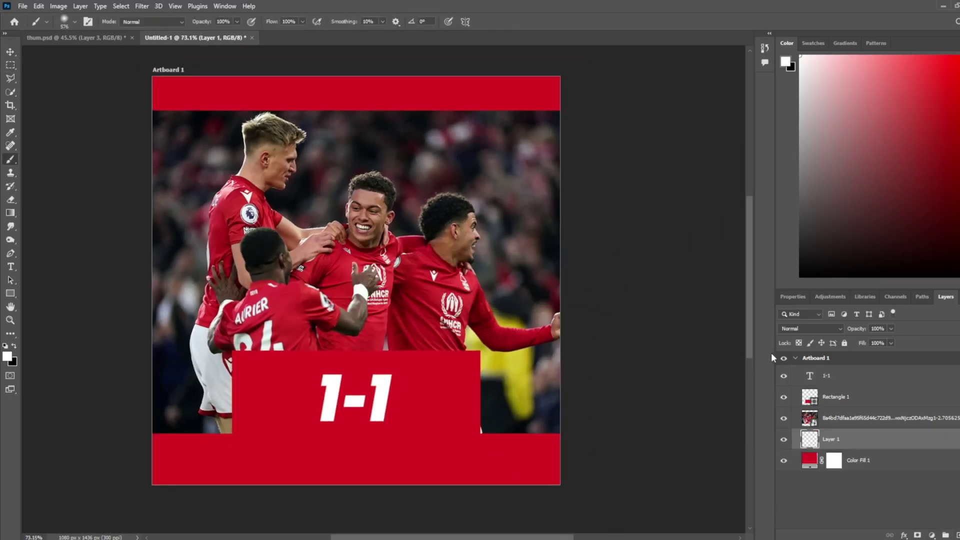
# Hide the photo, panel and score layers, then paint soft white brush dabs across the red.
pyautogui.moveTo(784, 376); pyautogui.dragTo(784, 418)
pyautogui.press('b')
pyautogui.click(320, 220)
pyautogui.click(538, 382)
pyautogui.click(308, 415)
pyautogui.click(166, 390)
pyautogui.click(185, 150)
pyautogui.click(483, 125)
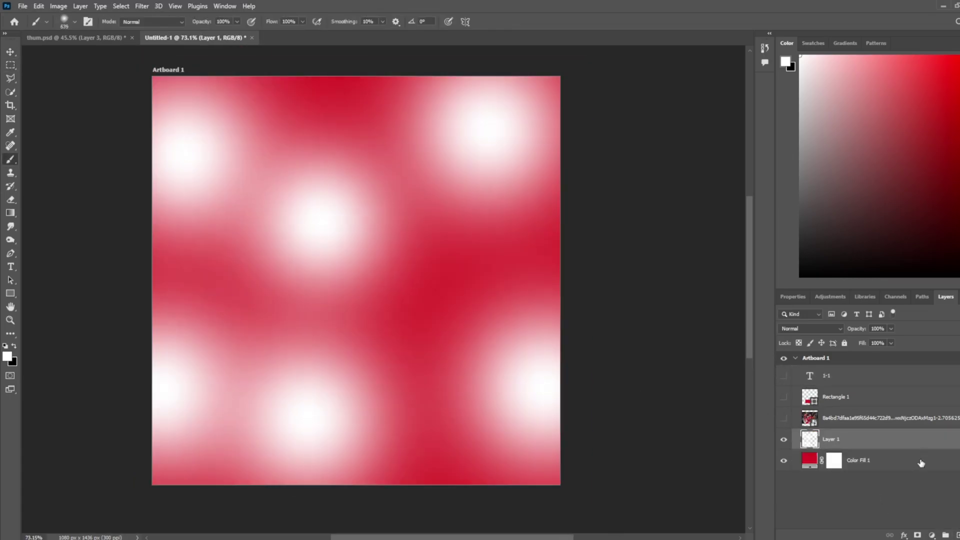
# Swirl the white dabs into the red with Filter > Liquify.
pyautogui.click(142, 6)
pyautogui.click(188, 105)
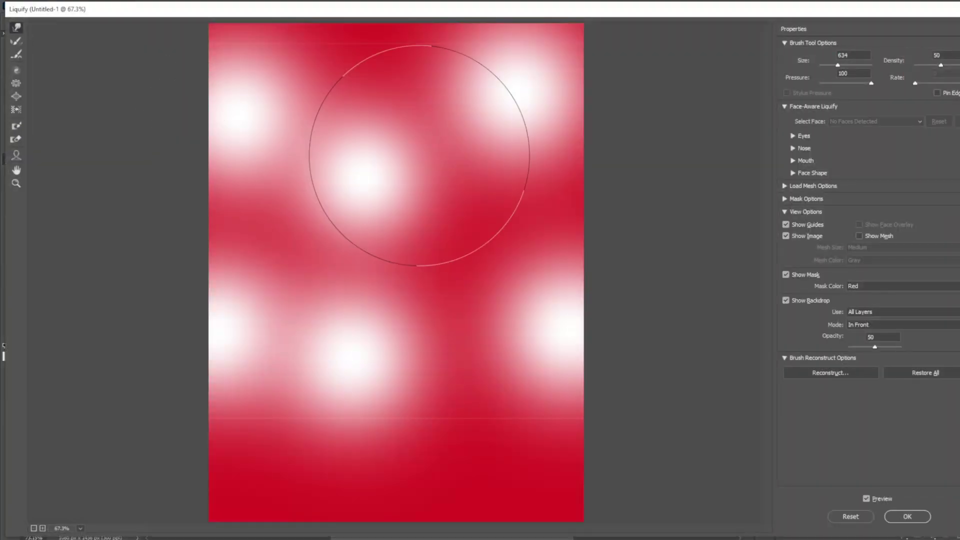
pyautogui.moveTo(419, 155)
pyautogui.mouseDown()
pyautogui.moveTo(283, 189)
pyautogui.moveTo(444, 60)
pyautogui.moveTo(707, 343)
pyautogui.mouseUp()
pyautogui.moveTo(625, 425)
pyautogui.mouseDown()
pyautogui.moveTo(653, 307)
pyautogui.moveTo(643, 253)
pyautogui.moveTo(218, 289)
pyautogui.moveTo(218, 380)
pyautogui.moveTo(414, 268)
pyautogui.moveTo(311, 489)
pyautogui.moveTo(353, 279)
pyautogui.moveTo(418, 308)
pyautogui.moveTo(294, 262)
pyautogui.moveTo(368, 232)
pyautogui.mouseUp()
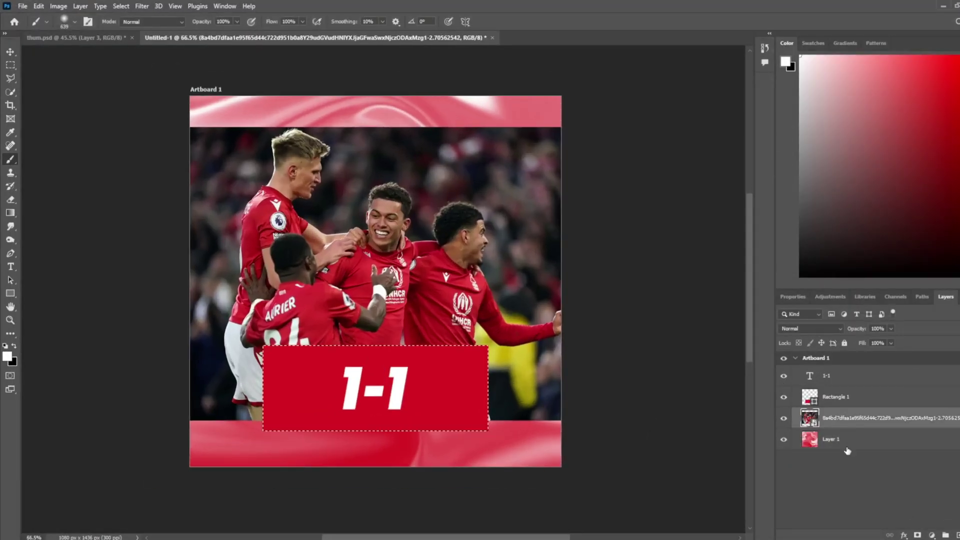
# Copy the swirl texture layer and clip the copy to the red score panel.
pyautogui.click(847, 440)
pyautogui.hotkey('ctrl', 'v')
pyautogui.hotkey('ctrl', ']')
pyautogui.hotkey('ctrl', ']')
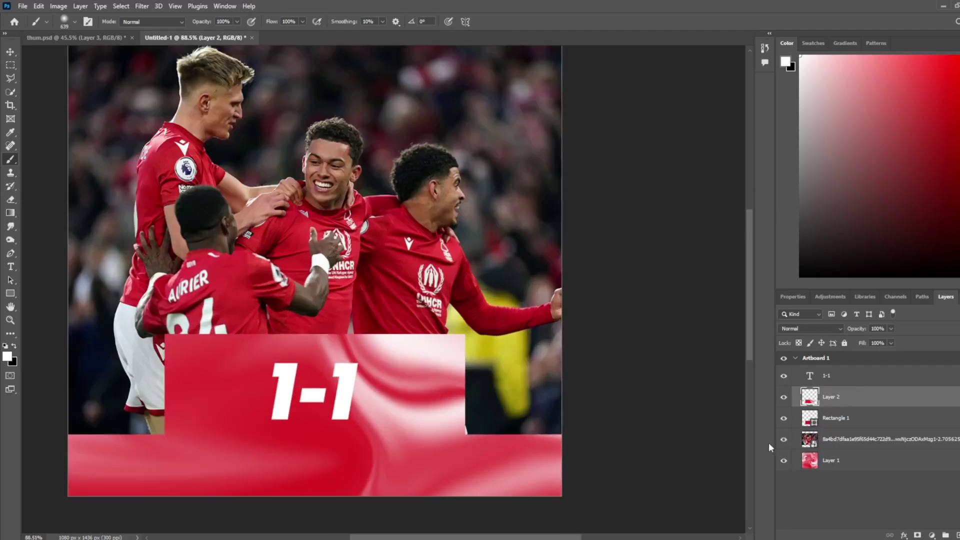
pyautogui.hotkey('ctrl', '0')
pyautogui.press('v')
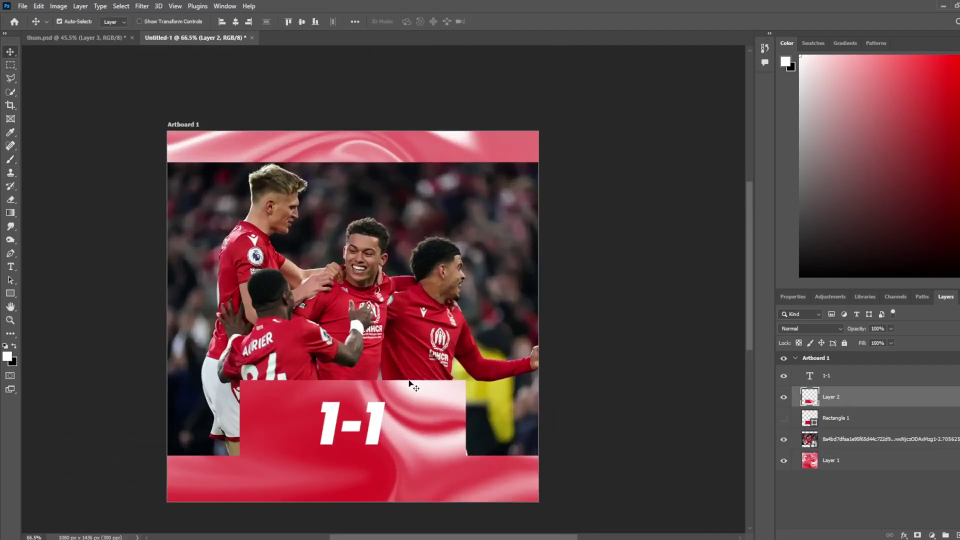
# Add a red Solid Color fill in Linear Burn mode, duplicating it clipped to the panel.
pyautogui.click(932, 534)
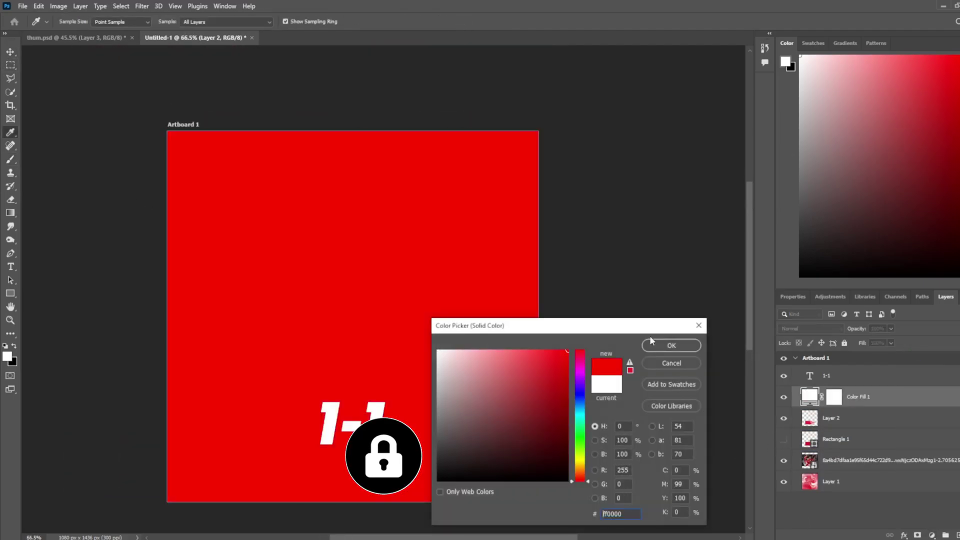
pyautogui.click(673, 343)
pyautogui.click(810, 328)
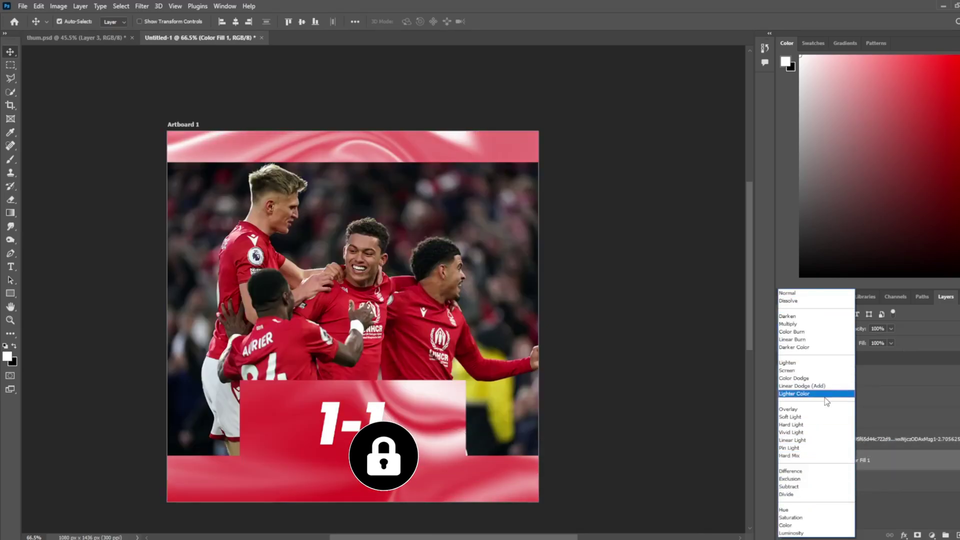
pyautogui.click(810, 339)
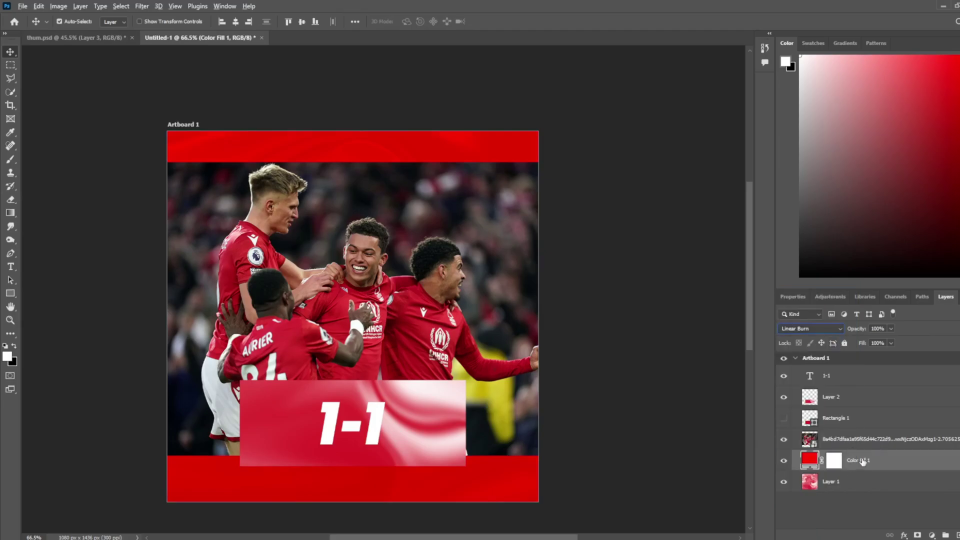
pyautogui.hotkey('ctrl', 'j')
pyautogui.hotkey('ctrl', 'alt', 'g')
pyautogui.click(484, 459)
pyautogui.scroll(-1, 484, 458)
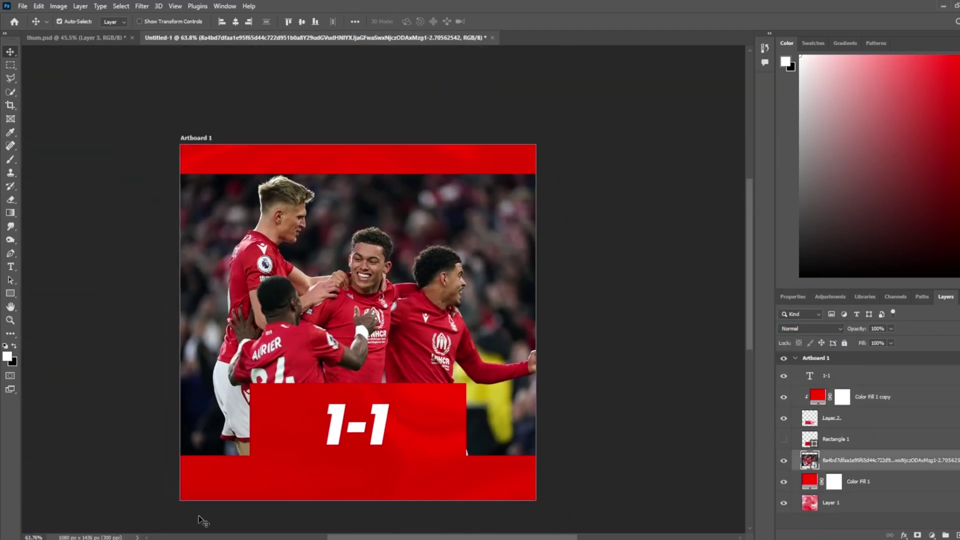
# Place the Nottingham Forest crest and turn it white with a Color Overlay style.
pyautogui.moveTo(626, 235); pyautogui.dragTo(422, 353)
pyautogui.press('Return')
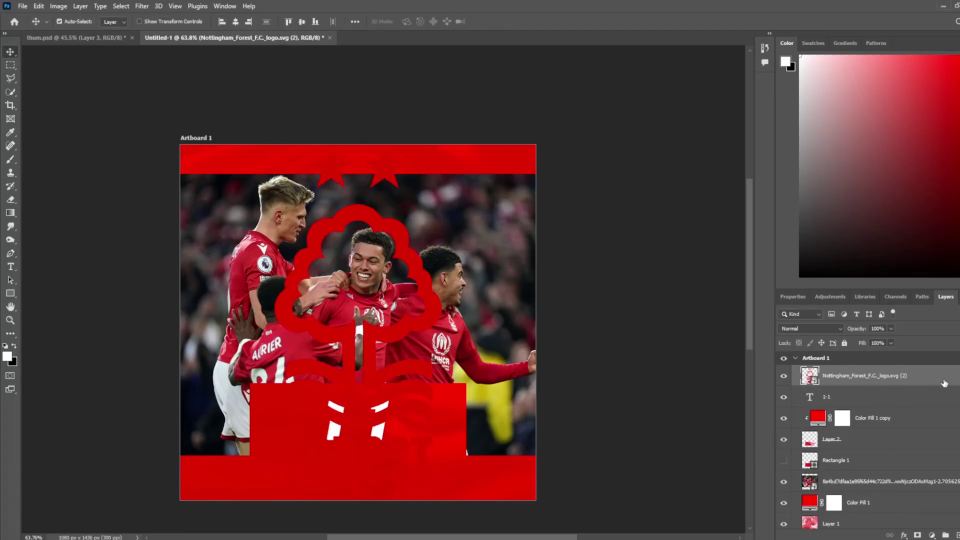
pyautogui.doubleClick(944, 383)
pyautogui.click(340, 433)
pyautogui.click(665, 295)
pyautogui.hotkey('alt', 'Tab')
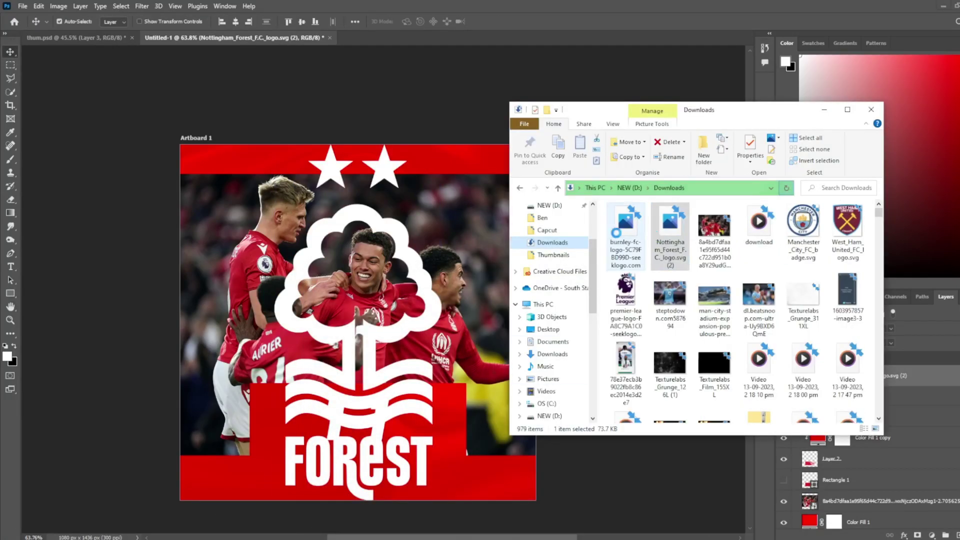
# Place the Burnley crest right of the 1-1 score and the Forest crest to its left.
pyautogui.moveTo(616, 233)
pyautogui.mouseDown()
pyautogui.moveTo(490, 174)
pyautogui.moveTo(418, 247)
pyautogui.mouseUp()
pyautogui.moveTo(355, 325); pyautogui.dragTo(294, 396)
pyautogui.moveTo(300, 514); pyautogui.dragTo(318, 447)
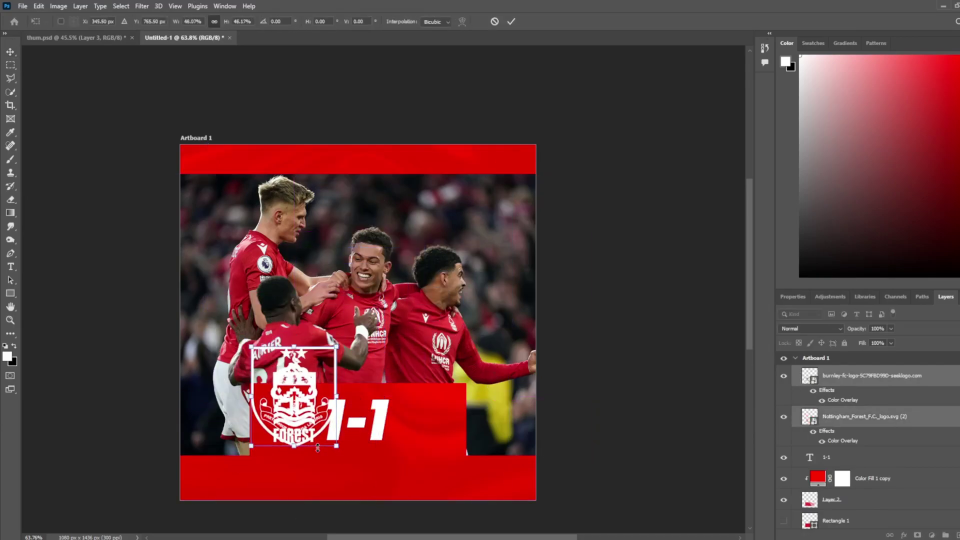
pyautogui.press('Return')
pyautogui.moveTo(294, 411); pyautogui.dragTo(440, 433)
pyautogui.hotkey('ctrl', 't')
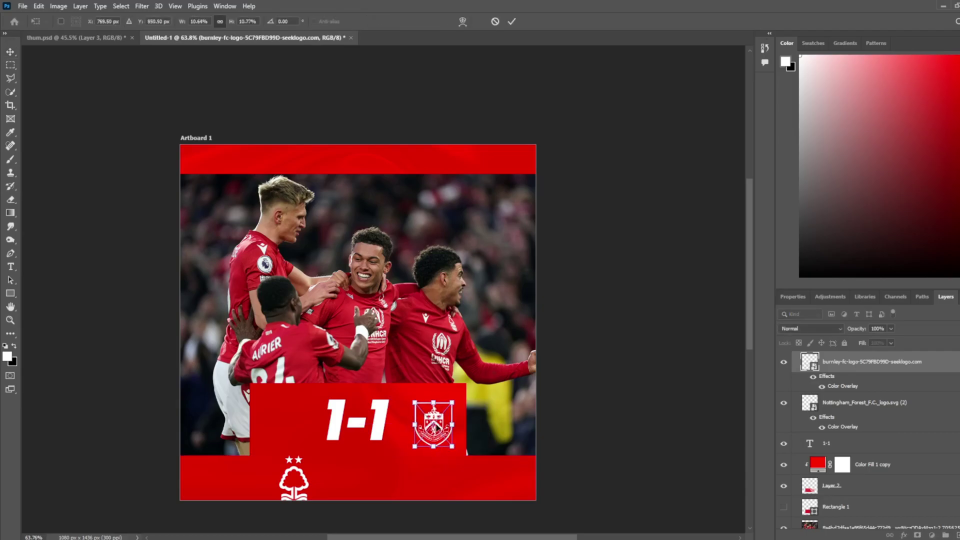
pyautogui.press('Return')
pyautogui.moveTo(303, 461); pyautogui.dragTo(296, 404)
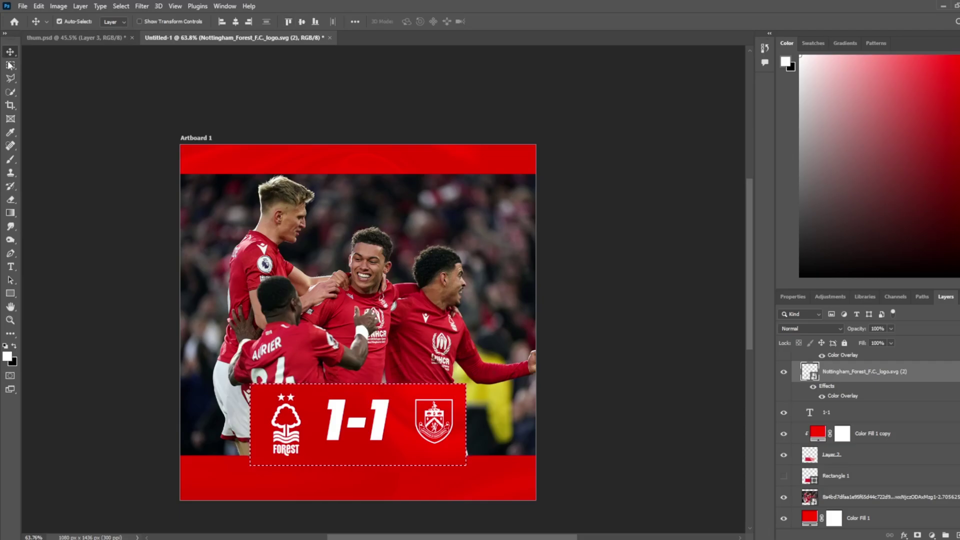
pyautogui.keyDown('ctrl'); pyautogui.click(434, 421); pyautogui.keyUp('ctrl')
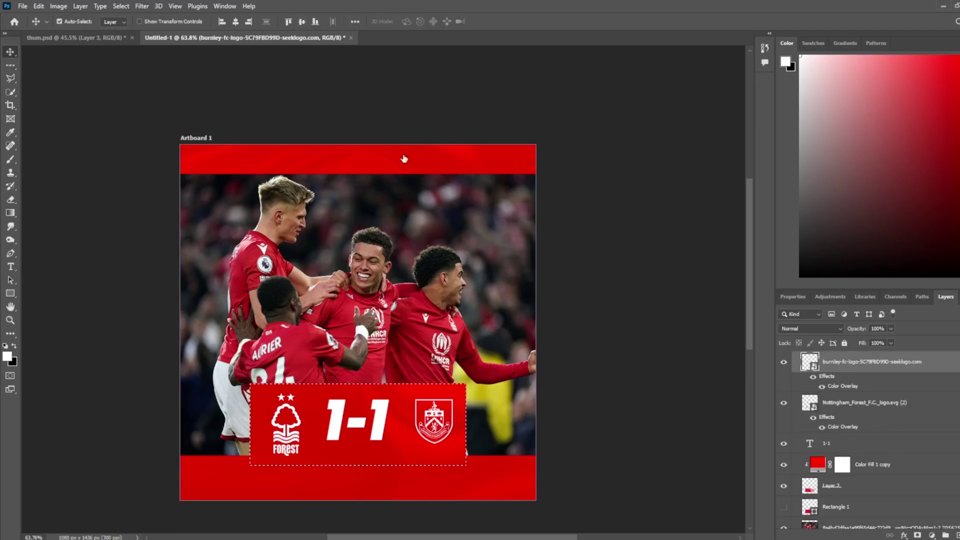
# Nudge the 1-1 score text into position.
pyautogui.rightClick(83, 98)
pyautogui.press('Escape')
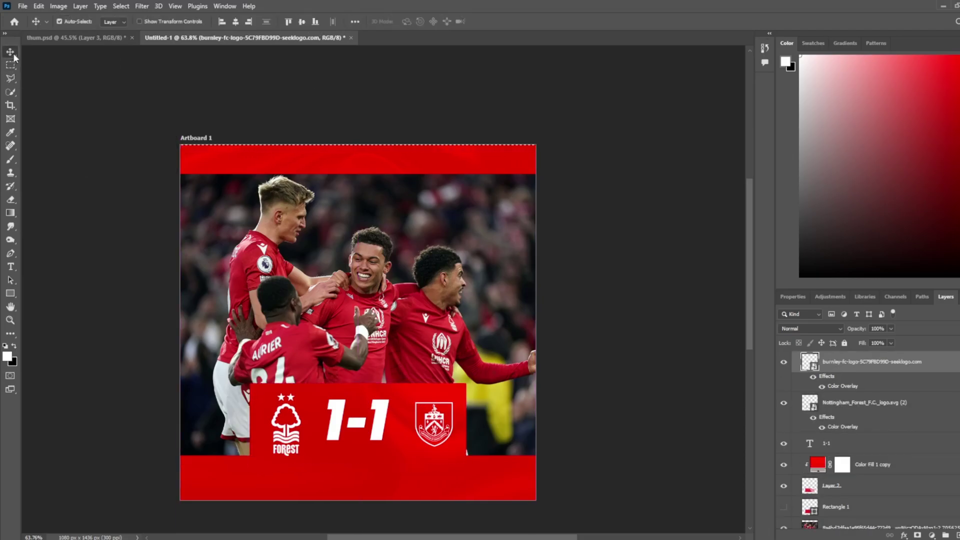
pyautogui.scroll(3, 379, 410)
pyautogui.moveTo(375, 386); pyautogui.dragTo(389, 397)
pyautogui.click(235, 427)
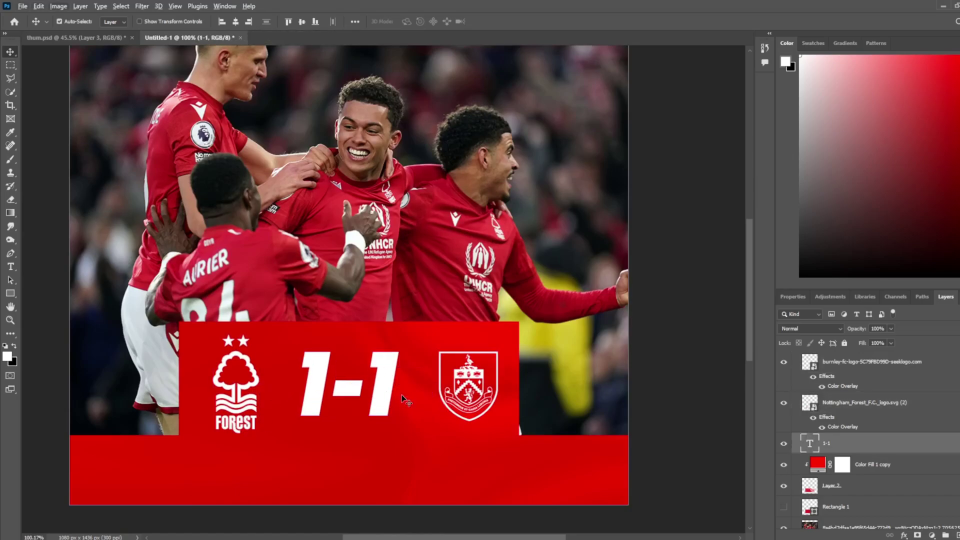
pyautogui.scroll(-3, 404, 400)
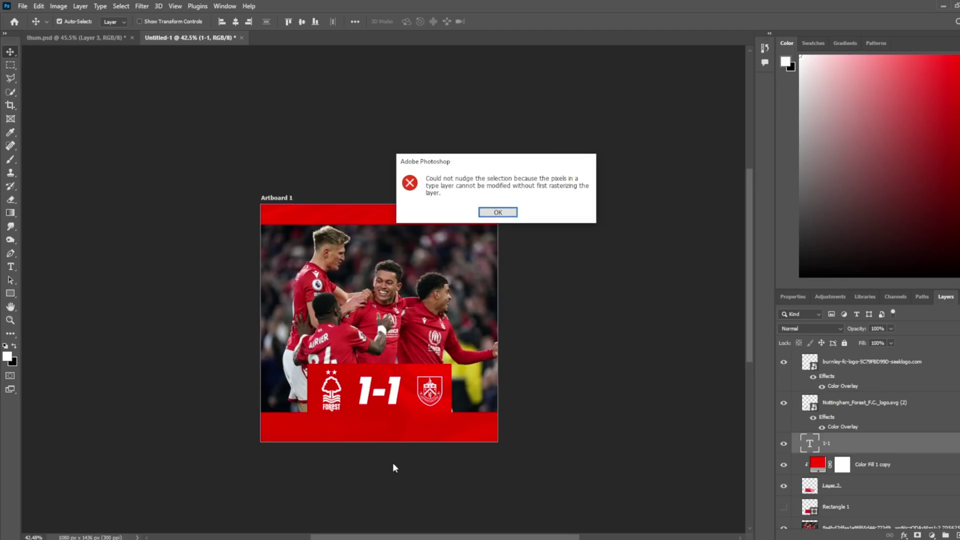
pyautogui.press('Return')
# Add a new layer and make single-pixel row and column selections along the photo's edges.
pyautogui.press('m')
pyautogui.scroll(3, 167, 327)
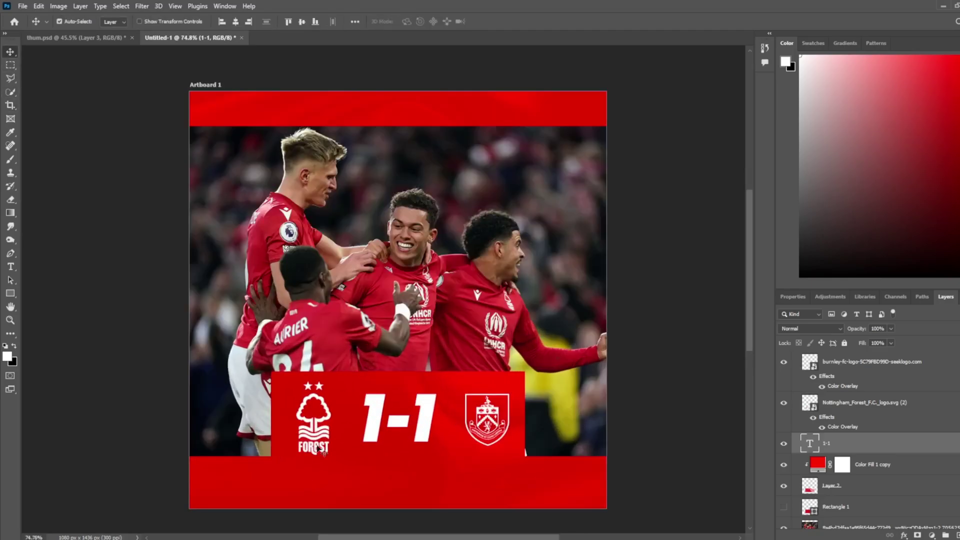
pyautogui.click(946, 535)
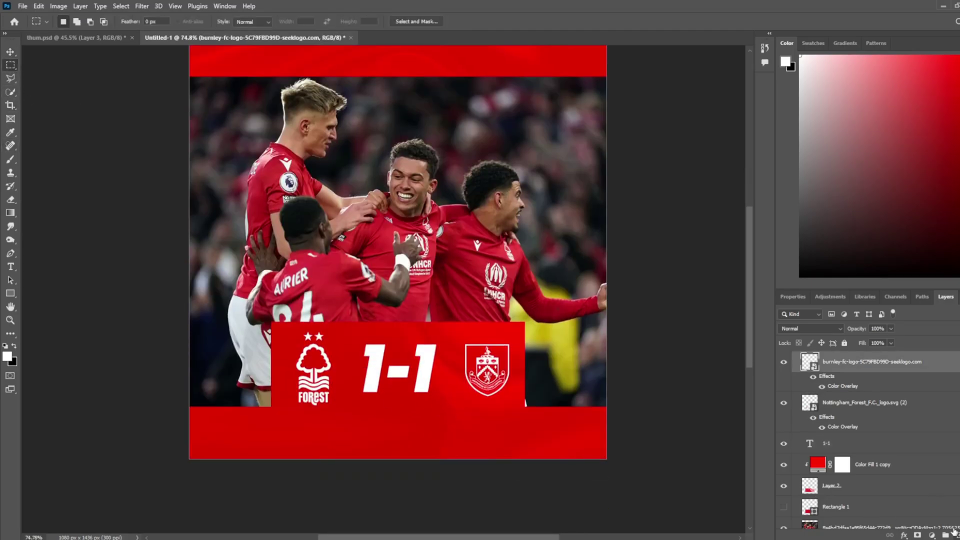
pyautogui.rightClick(10, 65)
pyautogui.click(50, 86)
pyautogui.click(369, 398)
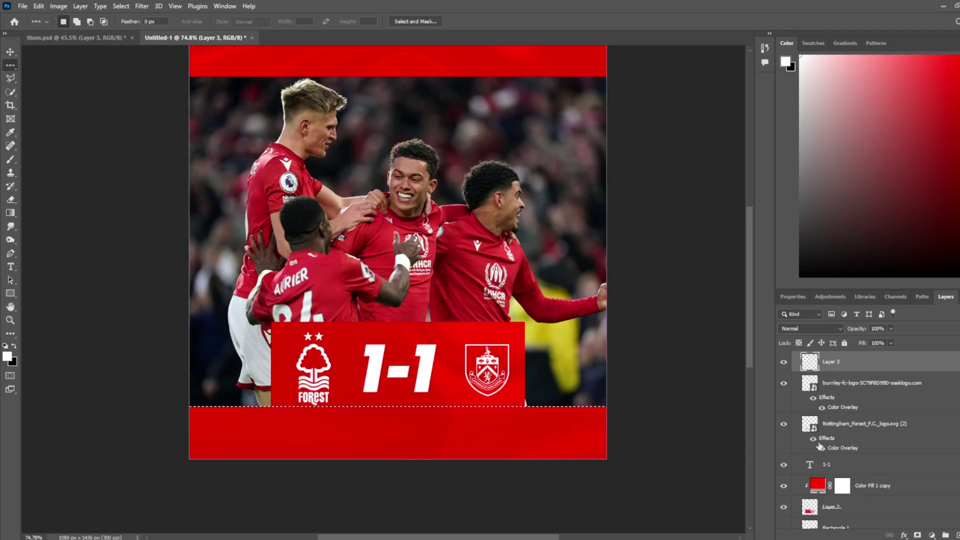
pyautogui.click(11, 159)
pyautogui.rightClick(10, 65)
pyautogui.click(50, 95)
pyautogui.click(190, 170)
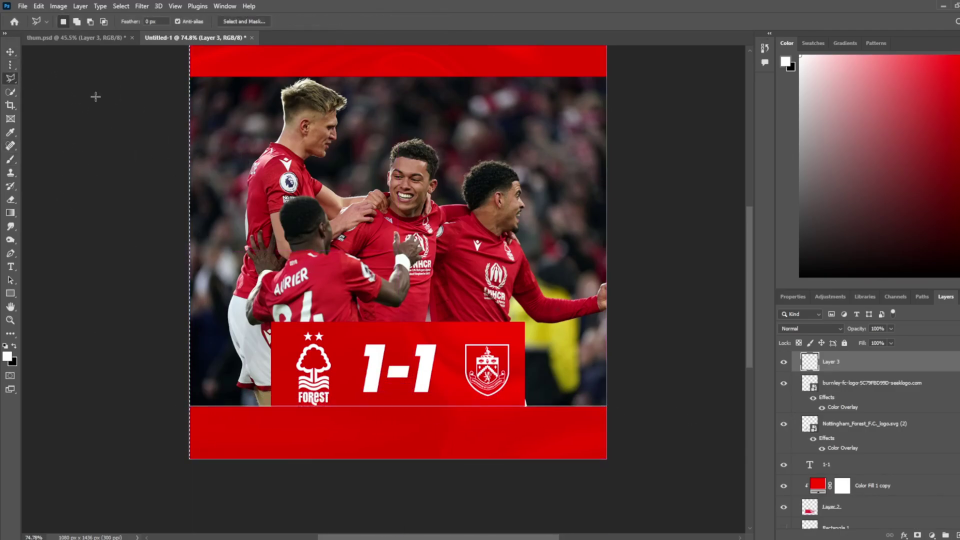
# Duplicate the white line, rotate it 90° and place it on the photo's left edge.
pyautogui.press('Return')
pyautogui.hotkey('ctrl', 'alt', 't')
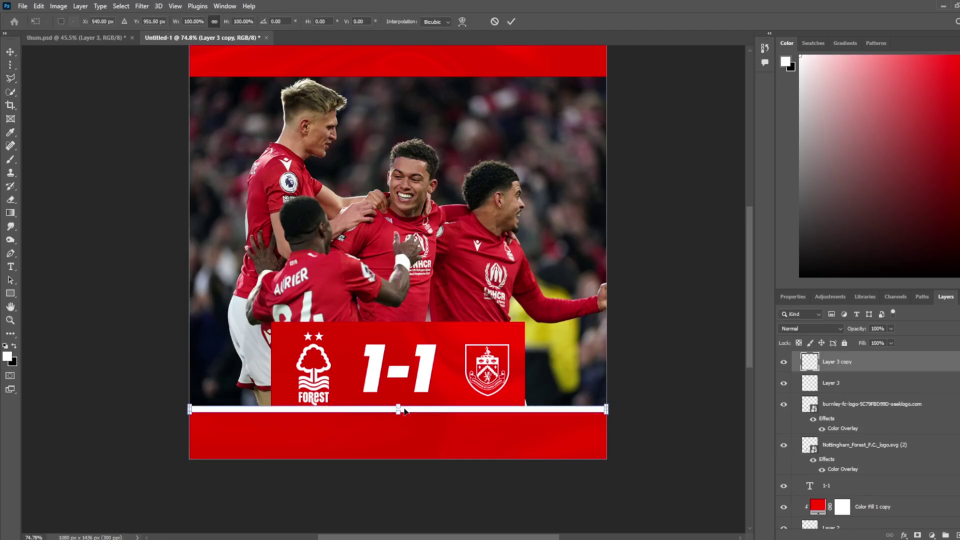
pyautogui.moveTo(402, 407); pyautogui.dragTo(283, 22)
pyautogui.write('90')
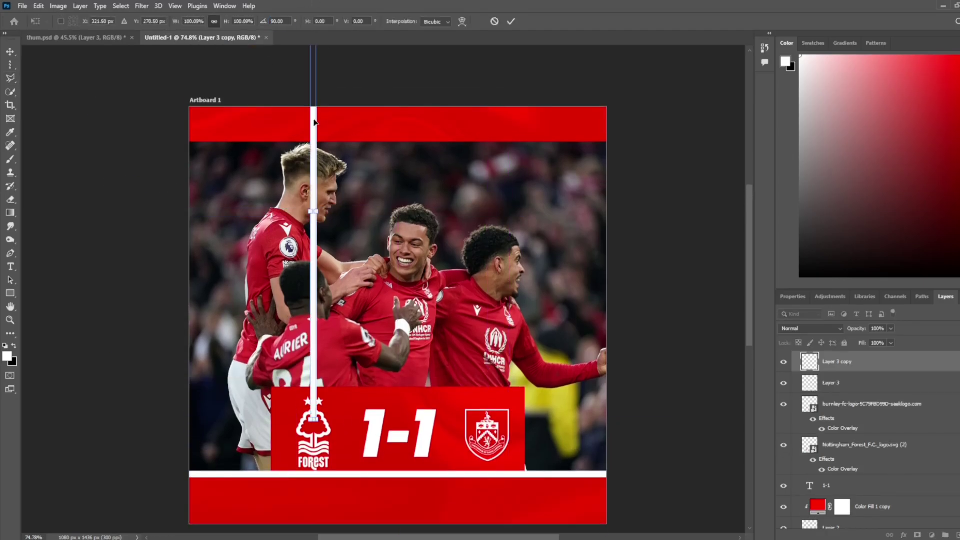
pyautogui.moveTo(314, 123); pyautogui.dragTo(193, 175)
pyautogui.scroll(2, 197, 175)
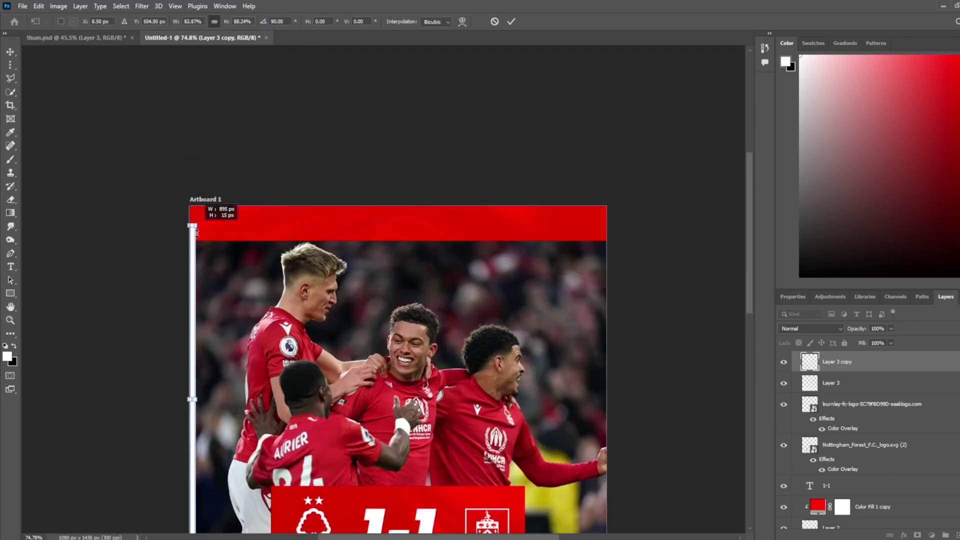
pyautogui.press('l')
# Place further line copies along the photo's right and top edges.
pyautogui.scroll(-3, 197, 236)
pyautogui.moveTo(196, 233)
pyautogui.mouseDown()
pyautogui.moveTo(196, 241)
pyautogui.moveTo(609, 247)
pyautogui.mouseUp()
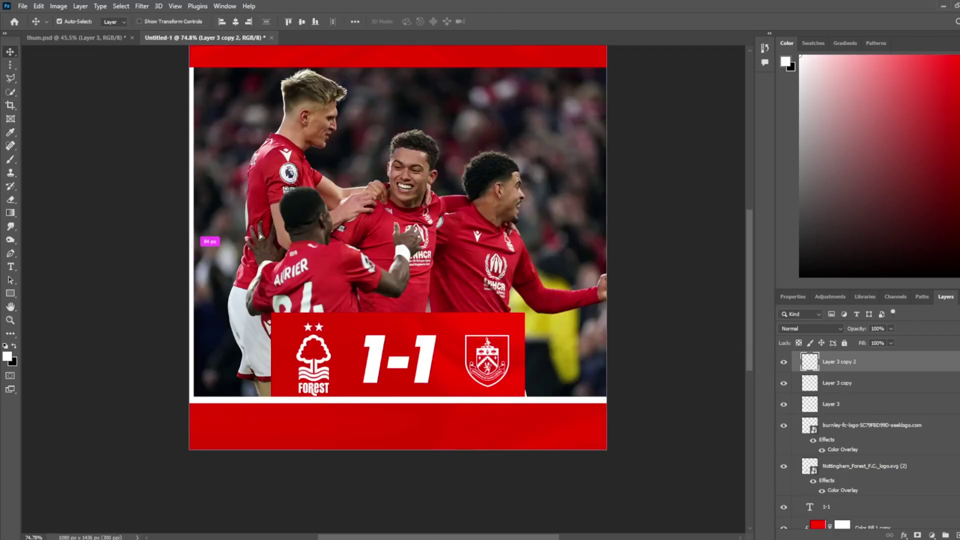
pyautogui.moveTo(518, 417); pyautogui.dragTo(520, 75)
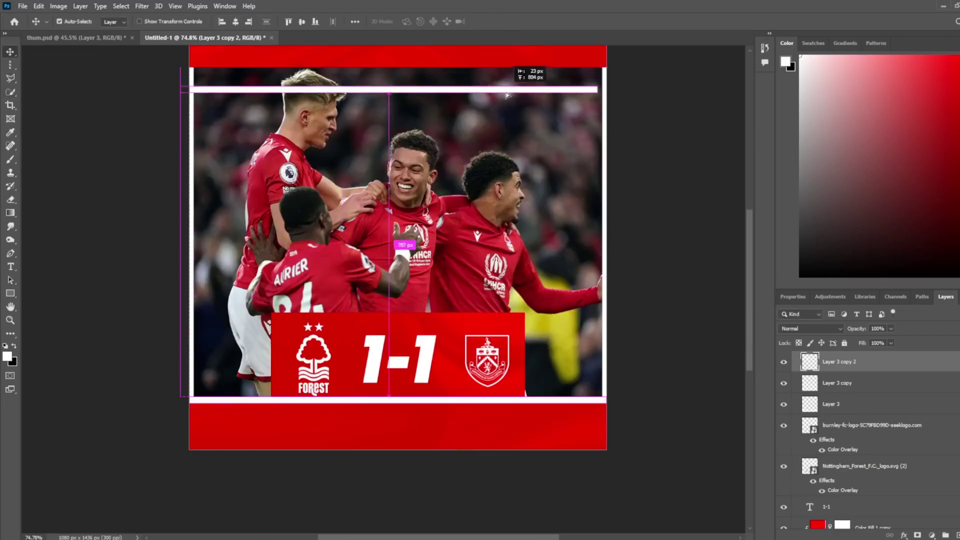
pyautogui.scroll(1, 510, 144)
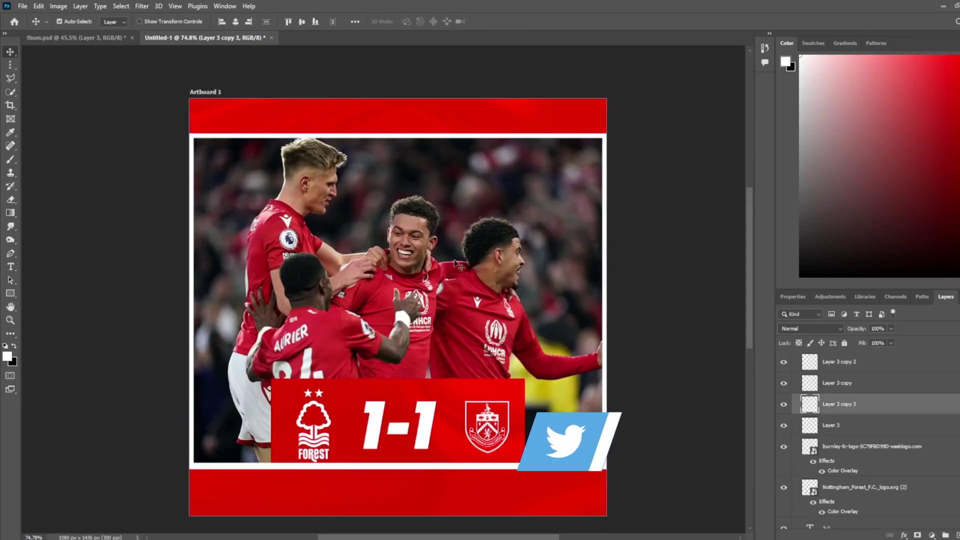
pyautogui.click(886, 487)
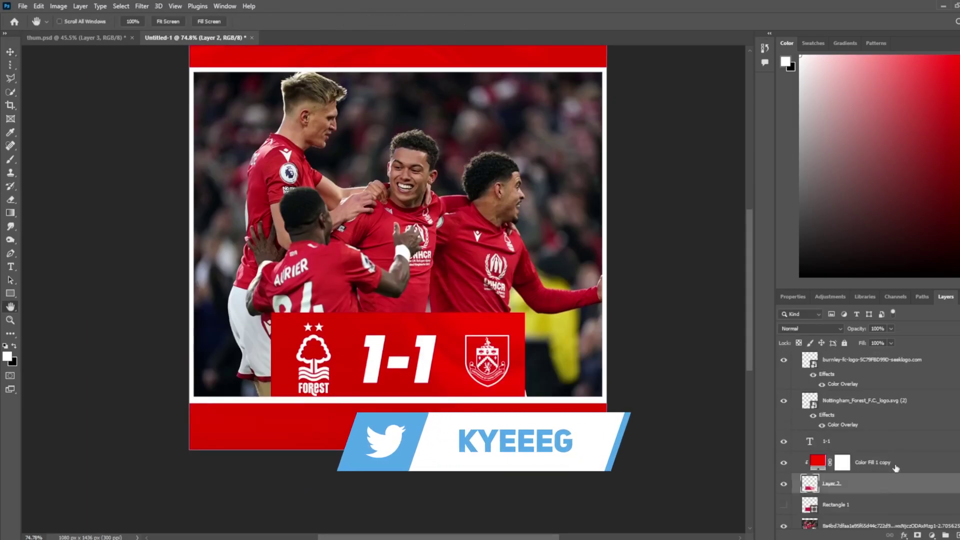
# Give Layer 2 a white Stroke style and convert the stroke into its own layer.
pyautogui.doubleClick(895, 482)
pyautogui.click(328, 378)
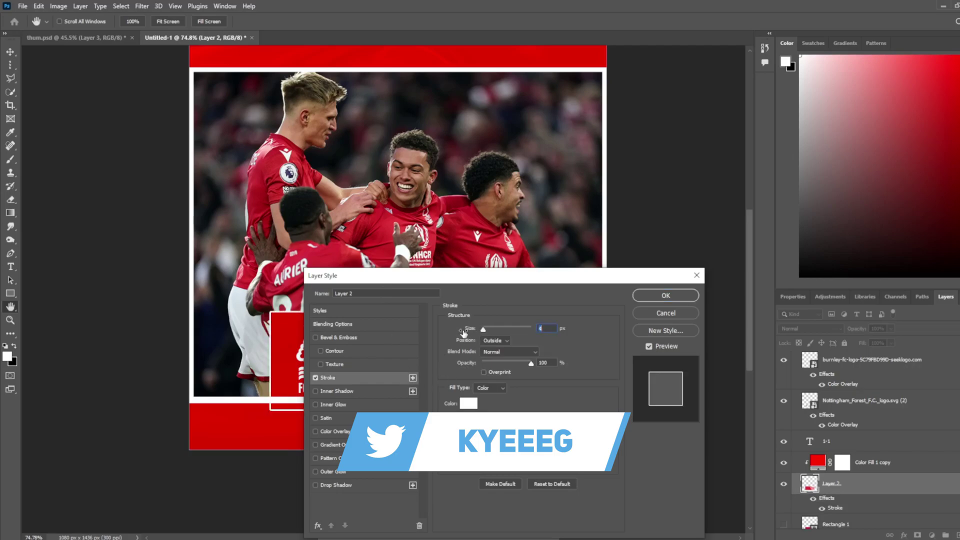
pyautogui.click(650, 300)
pyautogui.rightClick(846, 500)
pyautogui.click(880, 476)
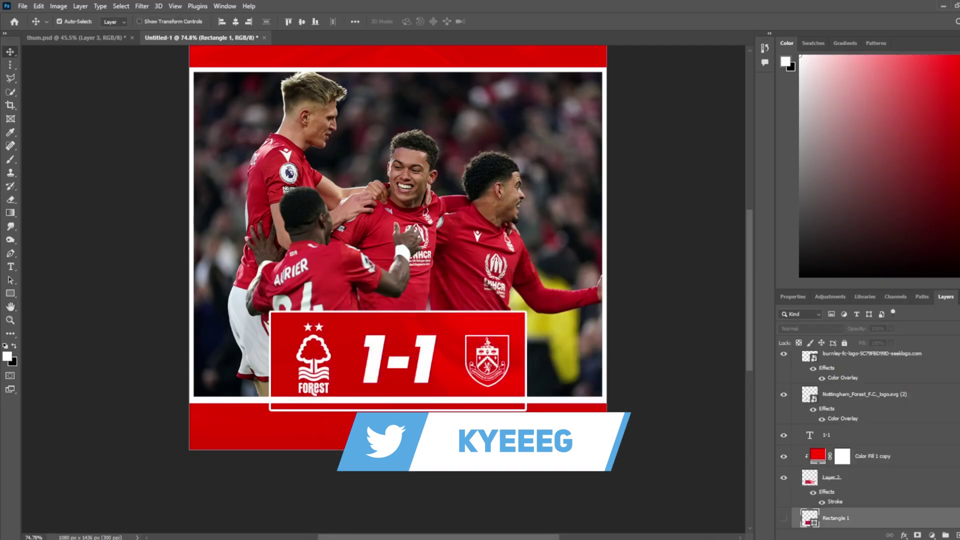
pyautogui.rightClick(820, 493)
pyautogui.press('Escape')
pyautogui.click(821, 499)
# Select the stroke part over the bottom red band and reposition a white frame line.
pyautogui.rightClick(10, 65)
pyautogui.click(50, 65)
pyautogui.moveTo(190, 449); pyautogui.dragTo(608, 399)
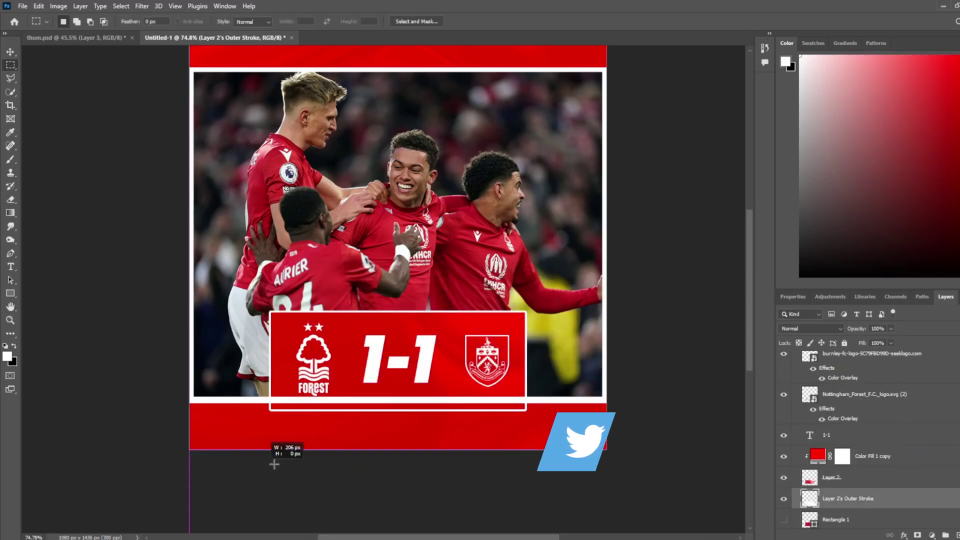
pyautogui.scroll(2, 608, 398)
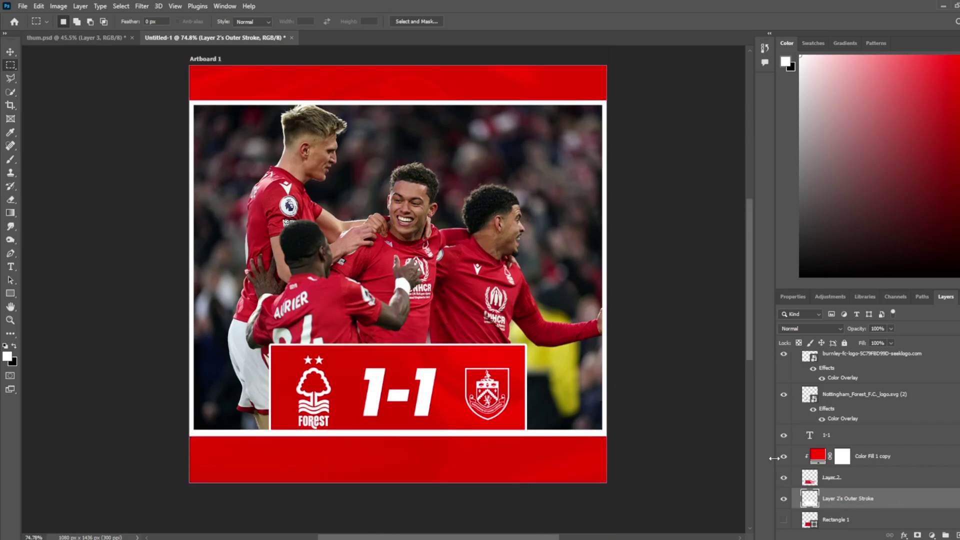
pyautogui.click(10, 52)
pyautogui.moveTo(274, 406); pyautogui.dragTo(380, 433)
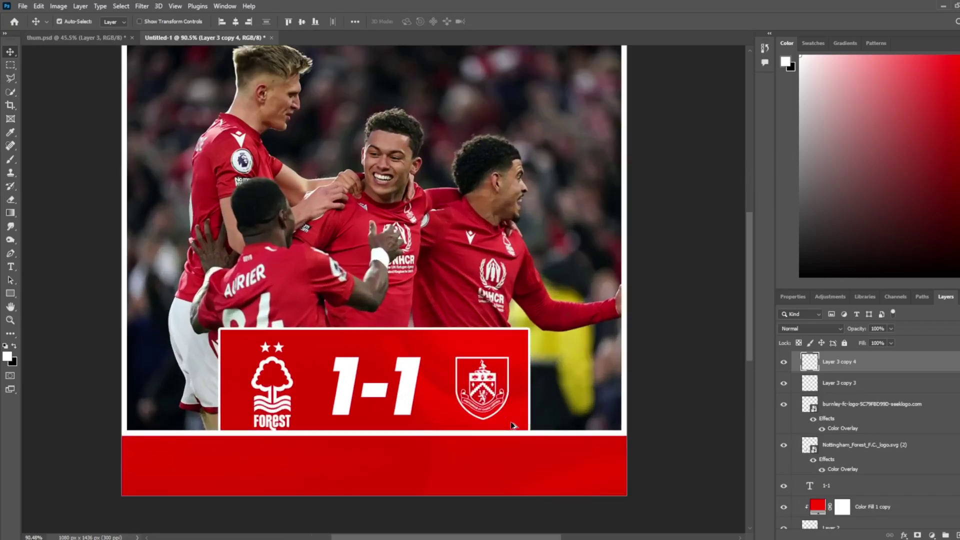
pyautogui.scroll(5, 511, 422)
pyautogui.scroll(-5, 511, 421)
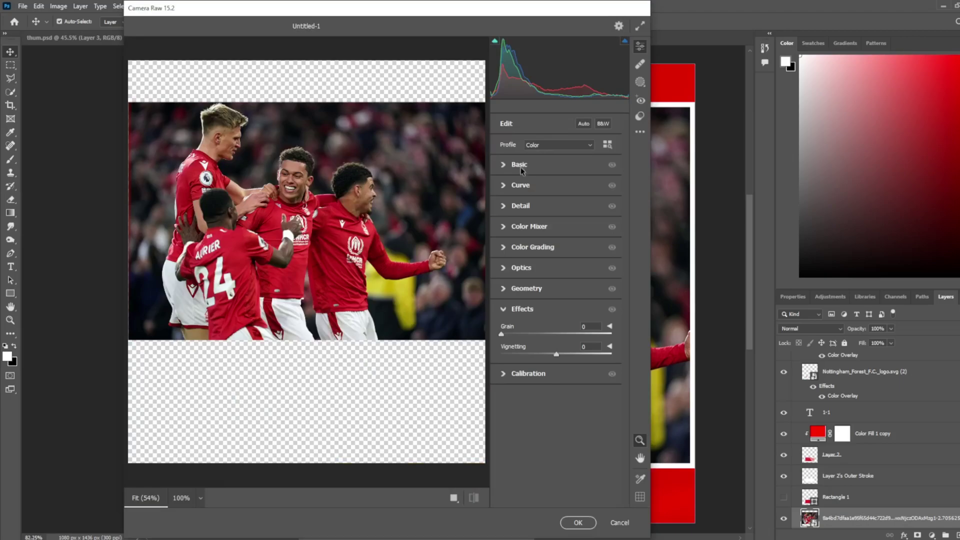
# Raise the photo's exposure, highlights and sharpening in the Camera Raw Filter.
pyautogui.moveTo(510, 241); pyautogui.dragTo(518, 258)
pyautogui.moveTo(518, 271); pyautogui.dragTo(530, 277)
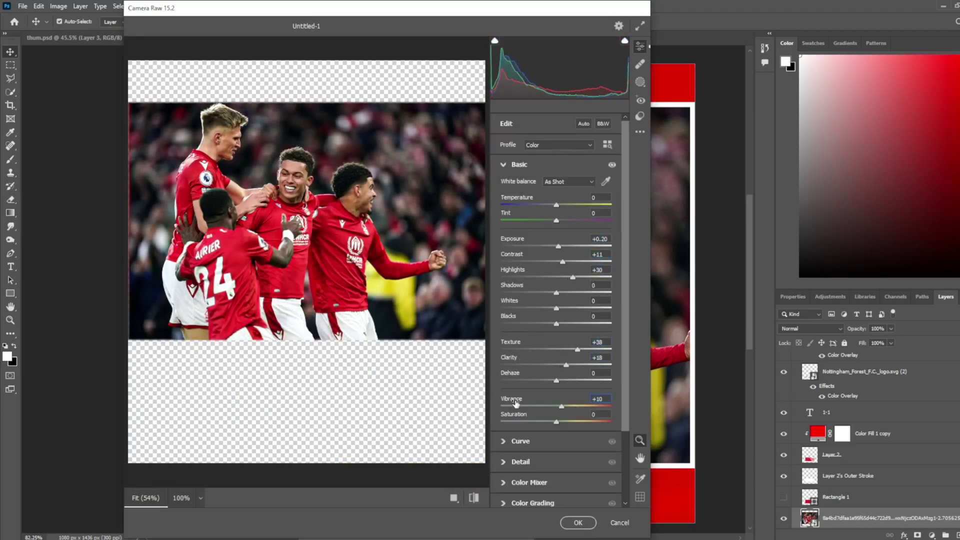
pyautogui.scroll(-3, 515, 403)
pyautogui.click(520, 373)
pyautogui.moveTo(507, 231); pyautogui.dragTo(510, 229)
pyautogui.click(562, 520)
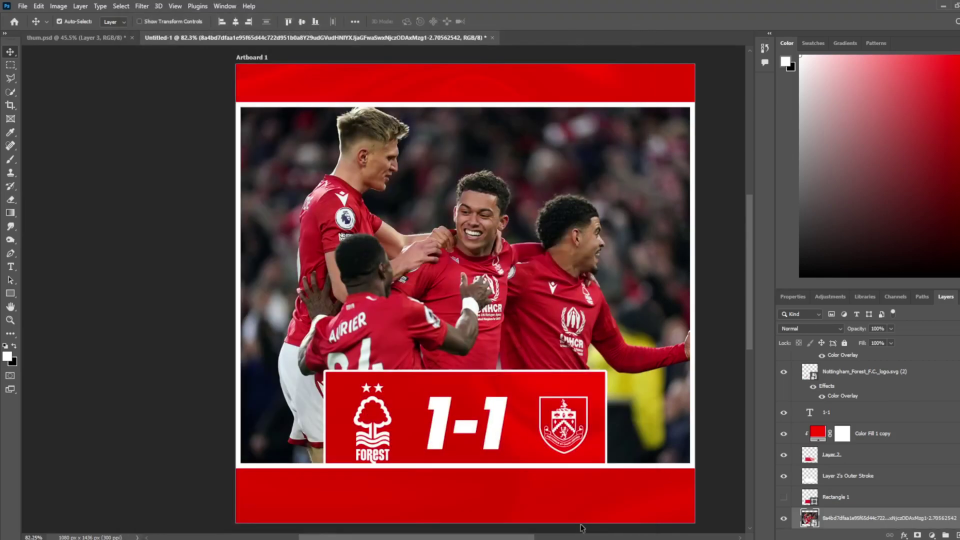
# Paint soft white glows at the photo's corners on a layer set to Overlay.
pyautogui.press('x')
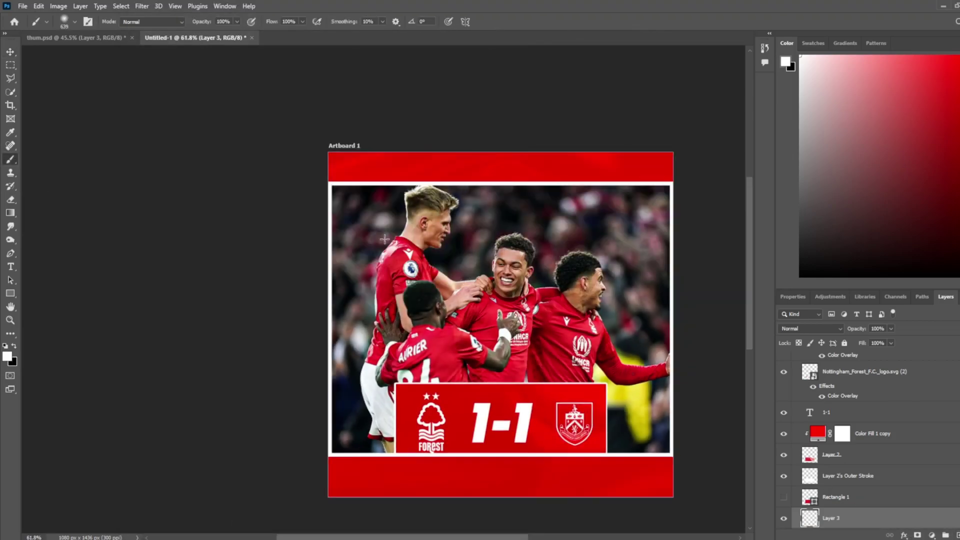
pyautogui.click(333, 235)
pyautogui.click(665, 390)
pyautogui.click(640, 210)
pyautogui.click(332, 430)
pyautogui.click(810, 328)
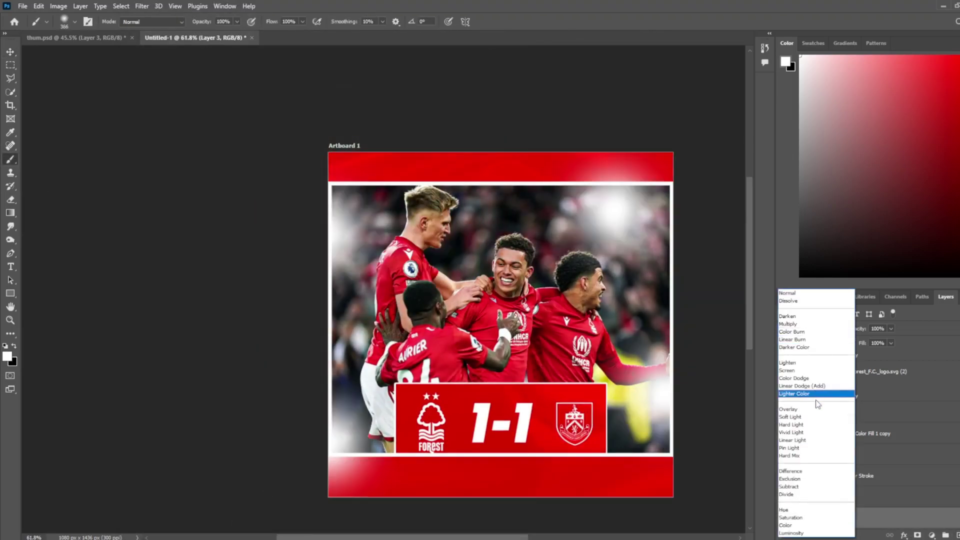
pyautogui.click(816, 408)
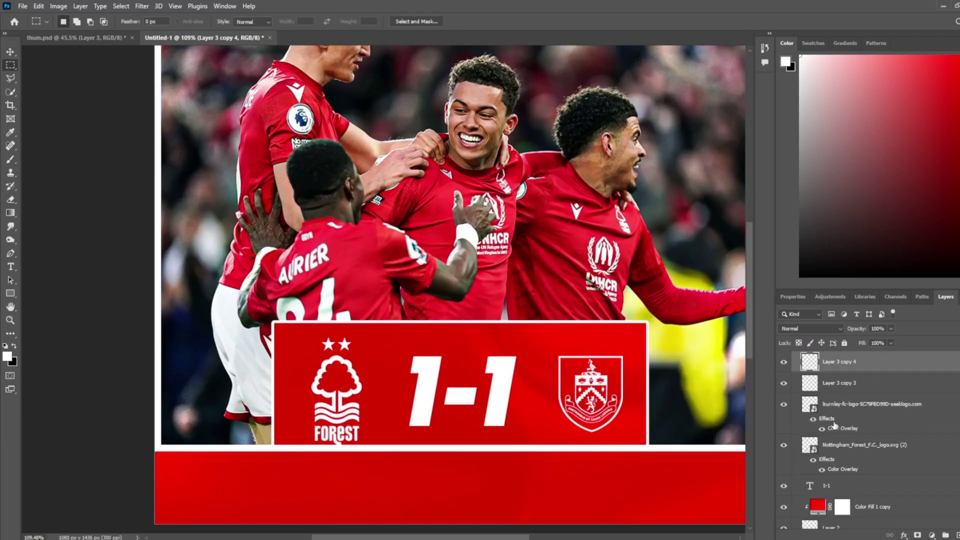
# Delete the white frame line running beneath the score panel and deselect.
pyautogui.moveTo(641, 500); pyautogui.dragTo(274, 435)
pyautogui.press('Delete')
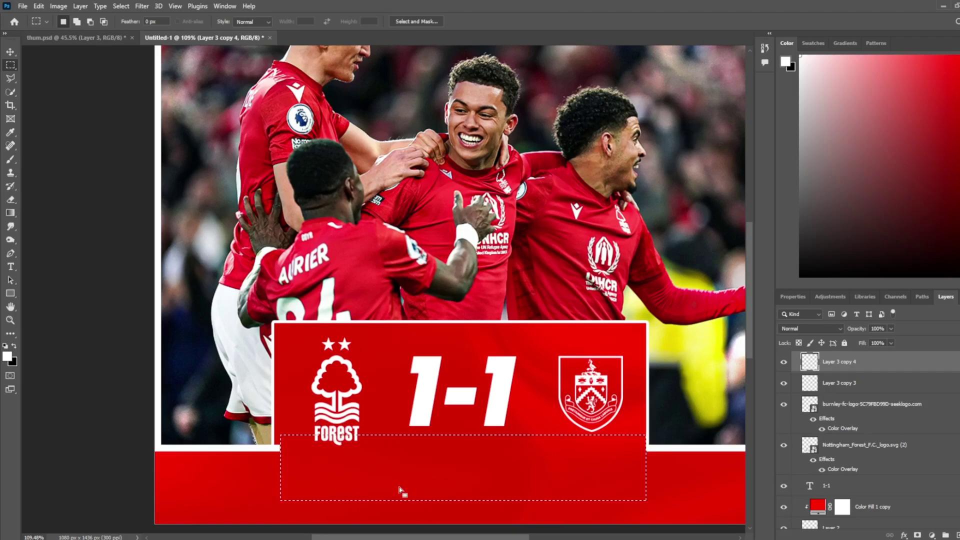
pyautogui.hotkey('ctrl', 'd')
pyautogui.scroll(-3, 399, 487)
pyautogui.scroll(2, 602, 425)
pyautogui.scroll(2, 602, 425)
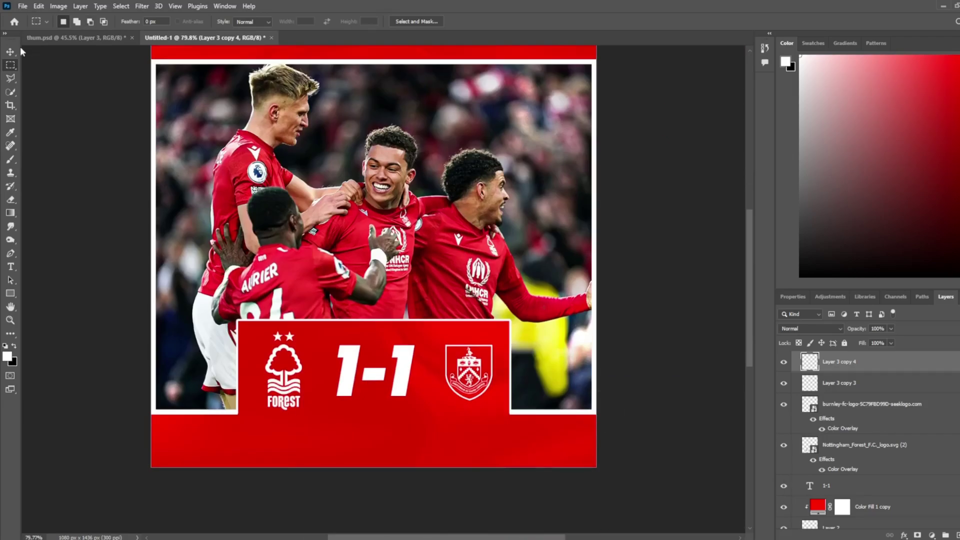
# Marquee a small square area at the photo's top-right corner.
pyautogui.press('v')
pyautogui.click(10, 66)
pyautogui.scroll(1, 291, 145)
pyautogui.moveTo(530, 95); pyautogui.dragTo(578, 142)
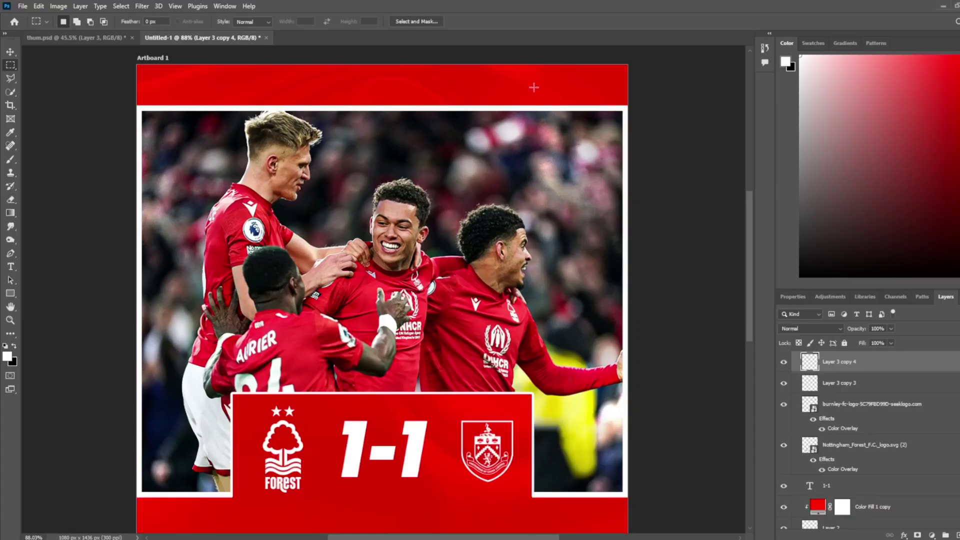
# Paint the selected top-right square white on a new layer.
pyautogui.hotkey('ctrl', 'shift', 'alt', 'n')
pyautogui.press('b')
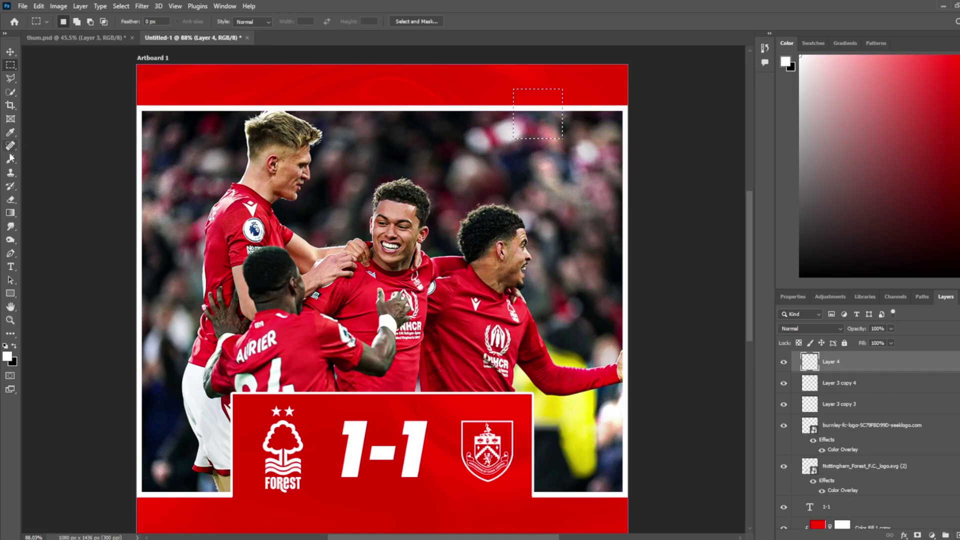
pyautogui.moveTo(537, 114)
pyautogui.mouseDown()
pyautogui.moveTo(486, 126)
pyautogui.moveTo(584, 125)
pyautogui.mouseUp()
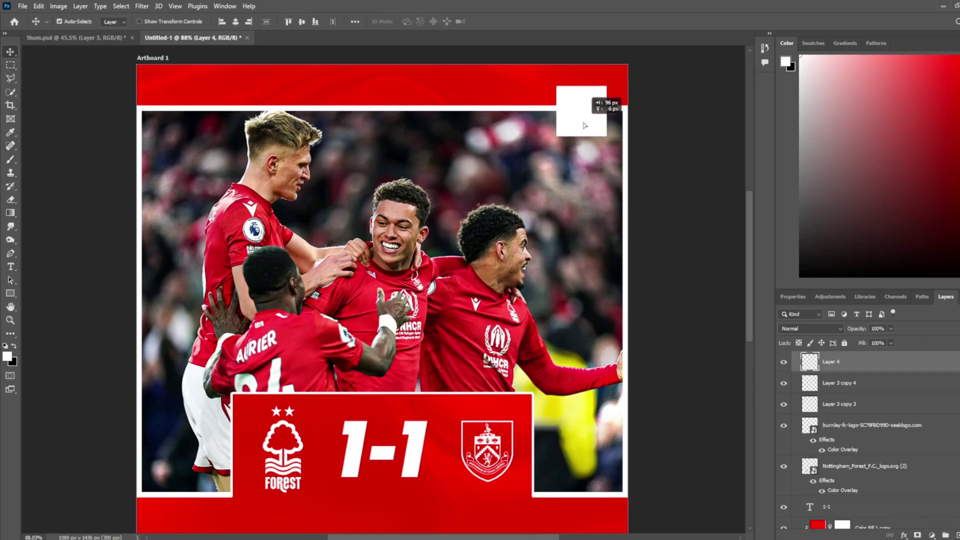
# Place the Premier League logo, move it top-right and shrink it into the white square.
pyautogui.moveTo(620, 270); pyautogui.dragTo(532, 294)
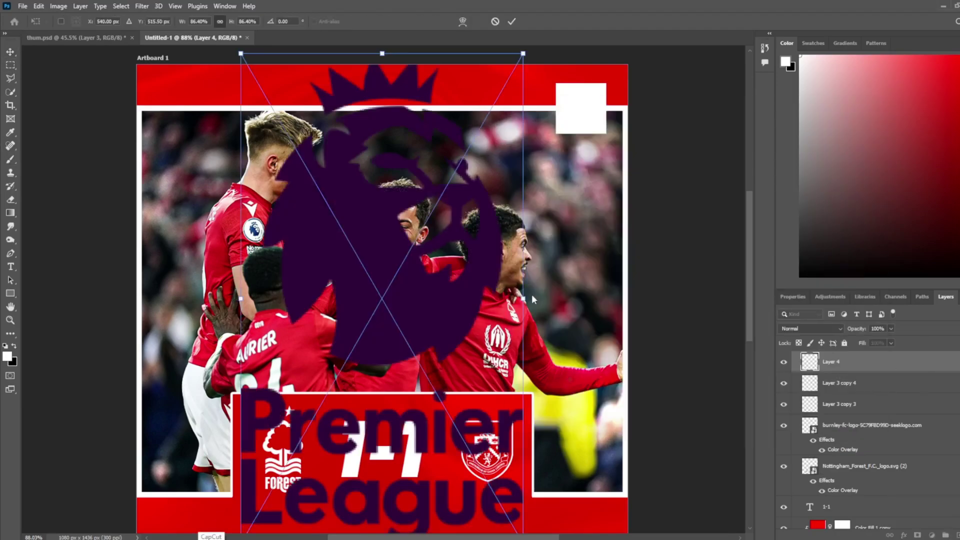
pyautogui.moveTo(400, 252); pyautogui.dragTo(406, 440)
pyautogui.press('Return')
pyautogui.moveTo(320, 260); pyautogui.dragTo(558, 115)
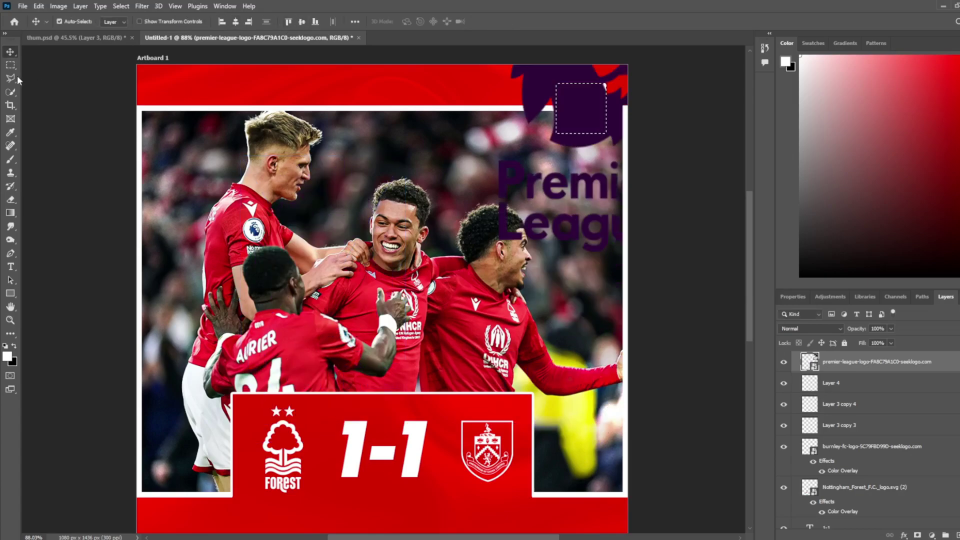
pyautogui.hotkey('ctrl', 't')
pyautogui.moveTo(660, 253); pyautogui.dragTo(570, 128)
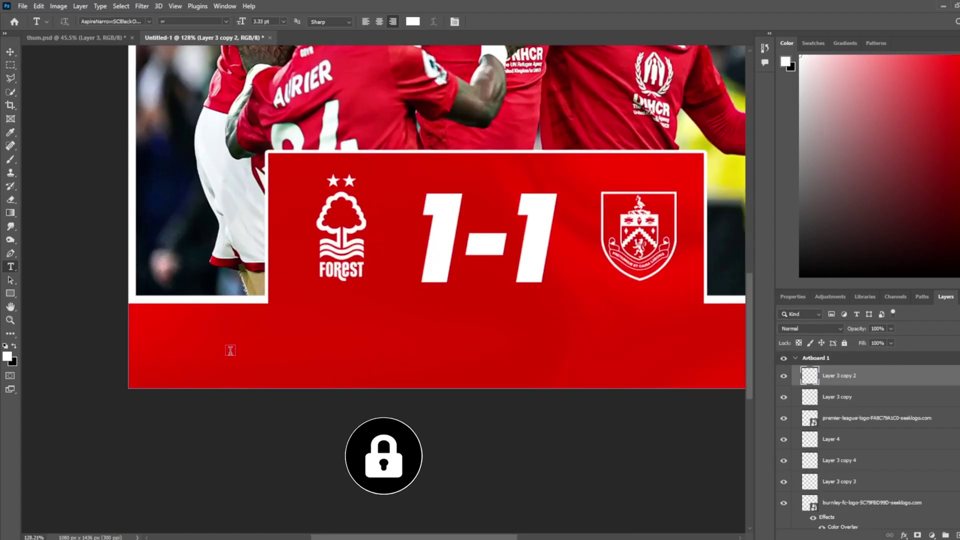
# Add the text 'THE CITY GROUND' and switch it to a condensed font.
pyautogui.click(218, 346)
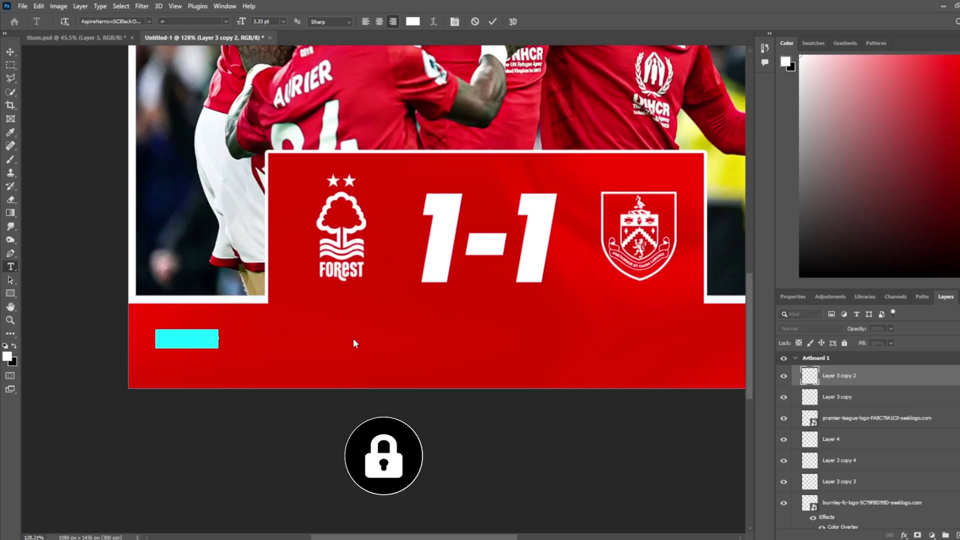
pyautogui.write('THE CITY GROUND')
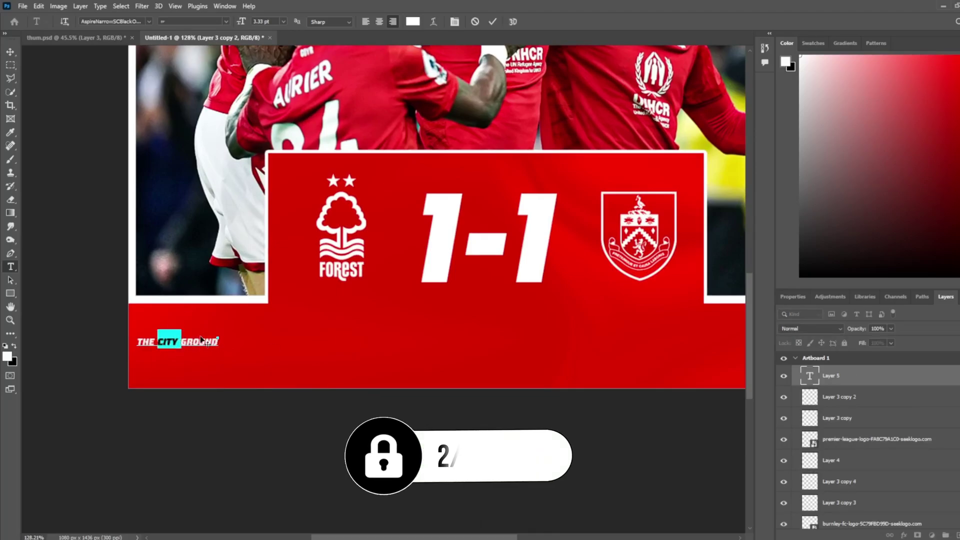
pyautogui.hotkey('ctrl', 'a')
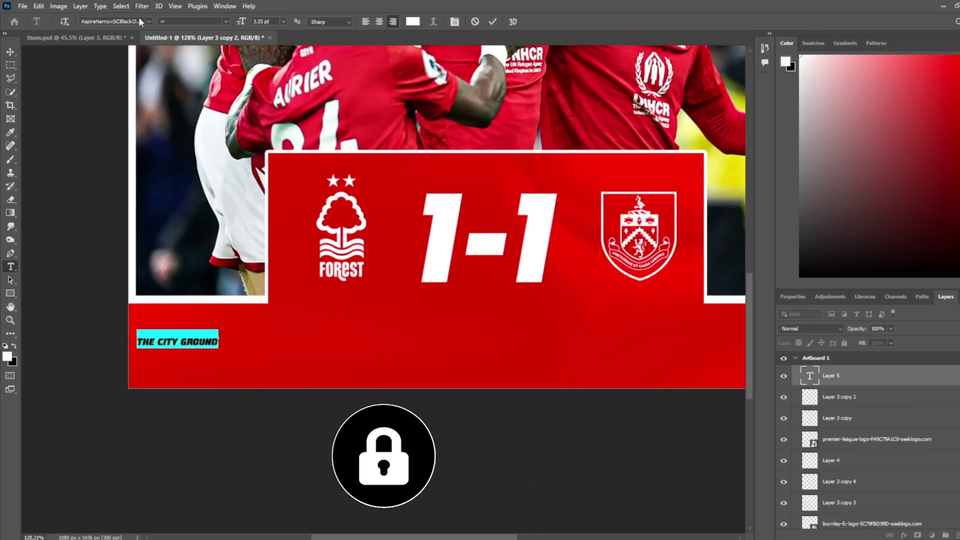
pyautogui.click(149, 21)
pyautogui.click(120, 63)
pyautogui.click(10, 52)
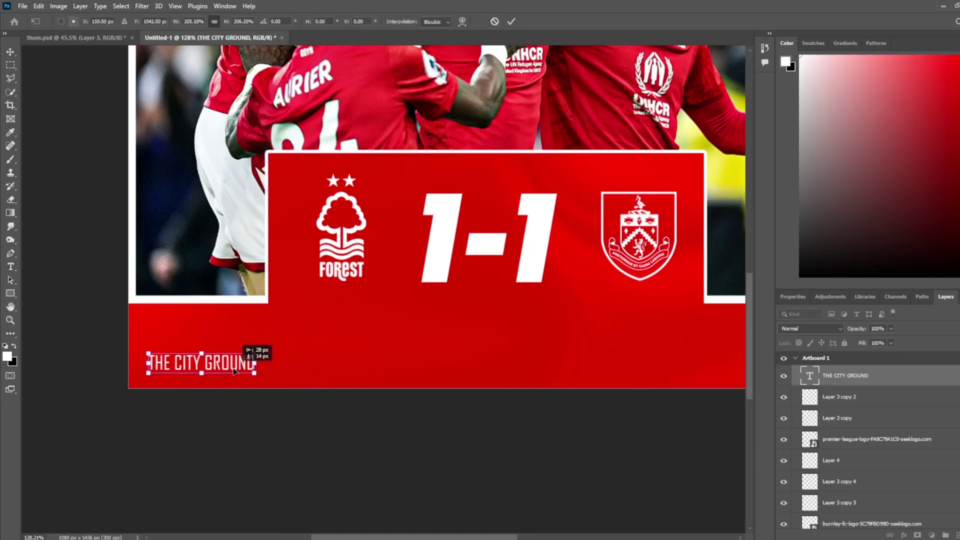
# Move the text under the 1-1 score and change its wording to FT.
pyautogui.moveTo(498, 314); pyautogui.dragTo(488, 313)
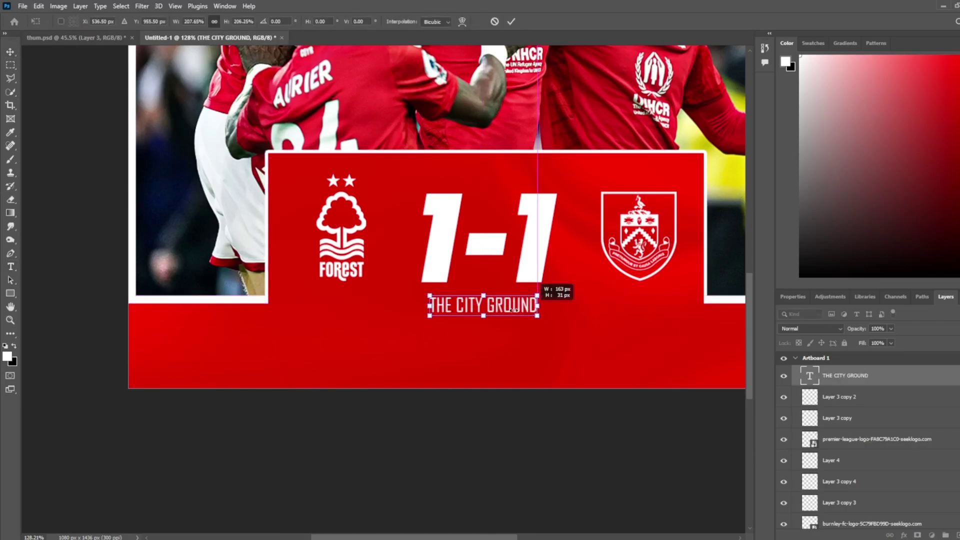
pyautogui.press('Escape')
pyautogui.scroll(1, 509, 306)
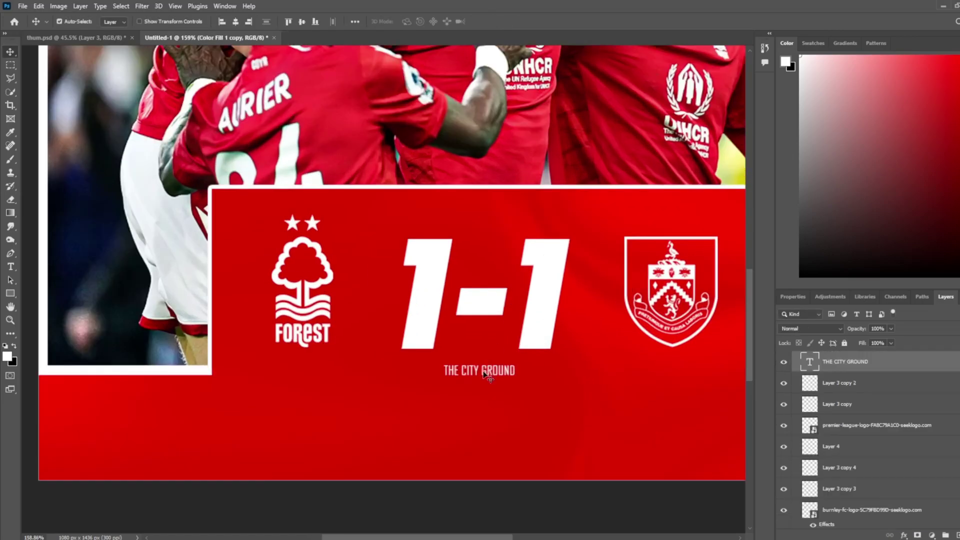
pyautogui.doubleClick(481, 369)
pyautogui.write('FT')
pyautogui.click(143, 94)
# Resize the FT label to sit neatly beneath the score.
pyautogui.hotkey('ctrl', 't')
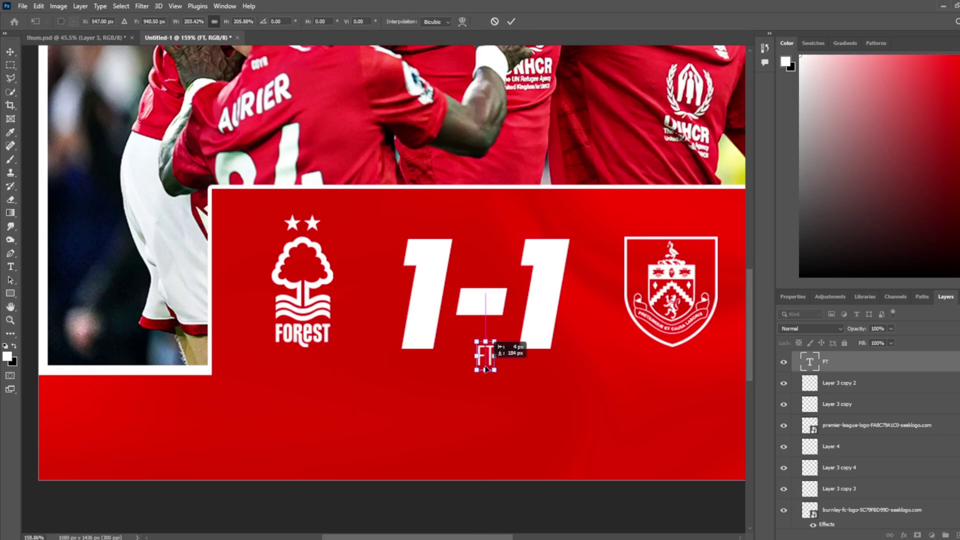
pyautogui.press('Return')
pyautogui.scroll(-1, 649, 438)
pyautogui.press('l')
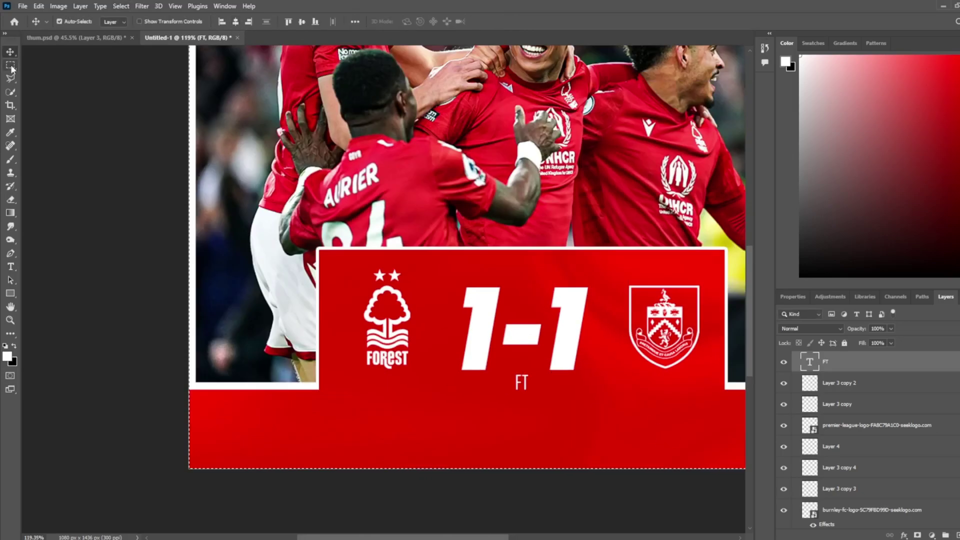
pyautogui.scroll(3, 353, 161)
pyautogui.scroll(-4, 345, 160)
# Fit the artboard in view and add a new empty layer, discarding a first lasso outline.
pyautogui.hotkey('ctrl', '0')
pyautogui.press('v')
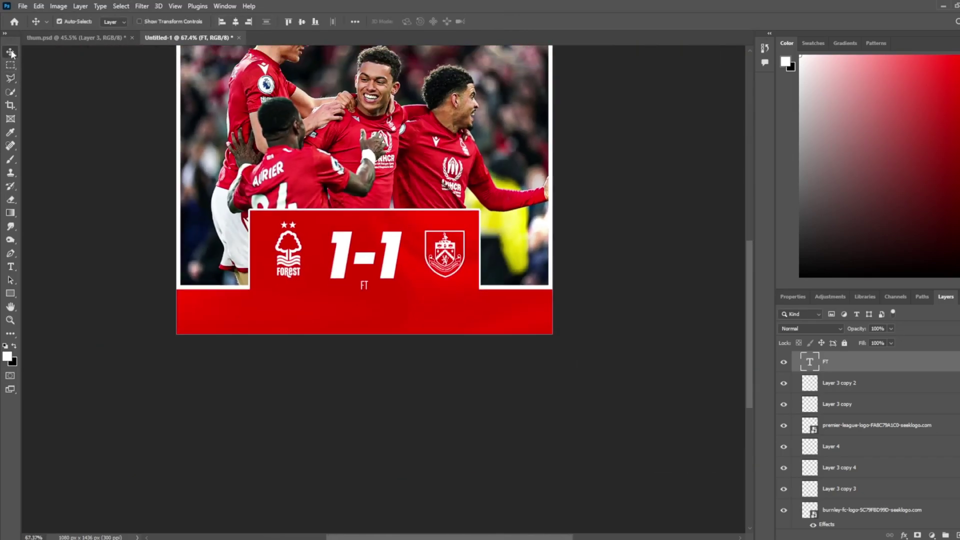
pyautogui.click(946, 535)
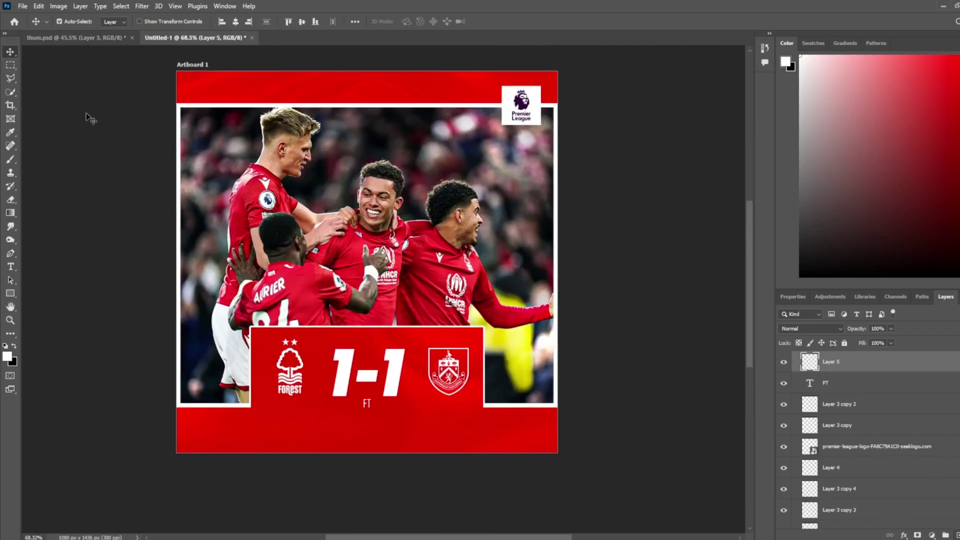
pyautogui.press('l')
pyautogui.click(222, 475)
pyautogui.click(210, 411)
pyautogui.click(122, 408)
pyautogui.click(129, 330)
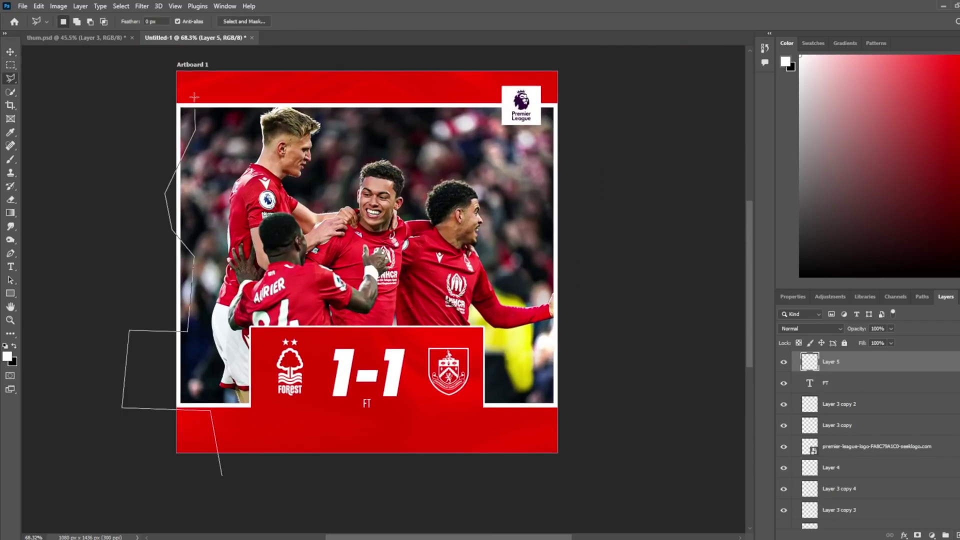
pyautogui.press('Escape')
# Paint white angular shards along the photo's left edge using a polygonal lasso selection.
pyautogui.click(175, 61)
pyautogui.click(216, 88)
pyautogui.click(170, 189)
pyautogui.click(223, 205)
pyautogui.click(145, 376)
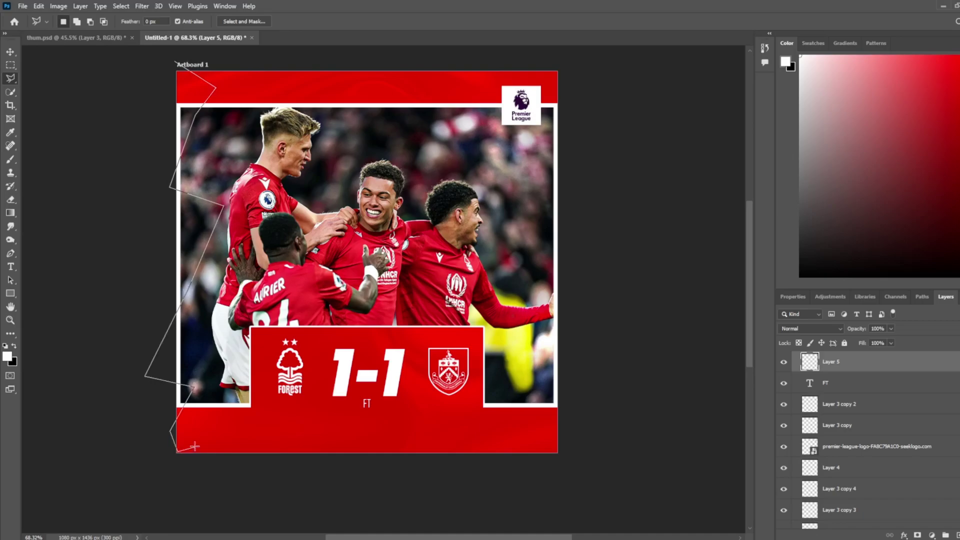
pyautogui.click(190, 465)
pyautogui.click(10, 159)
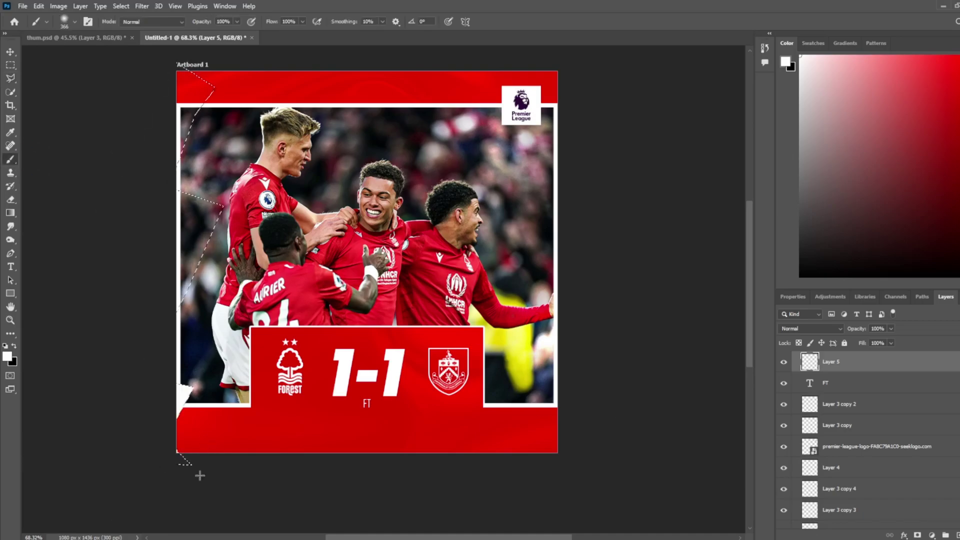
pyautogui.moveTo(199, 472)
pyautogui.mouseDown()
pyautogui.moveTo(157, 300)
pyautogui.moveTo(195, 80)
pyautogui.mouseUp()
pyautogui.hotkey('ctrl', 'd')
pyautogui.press('m')
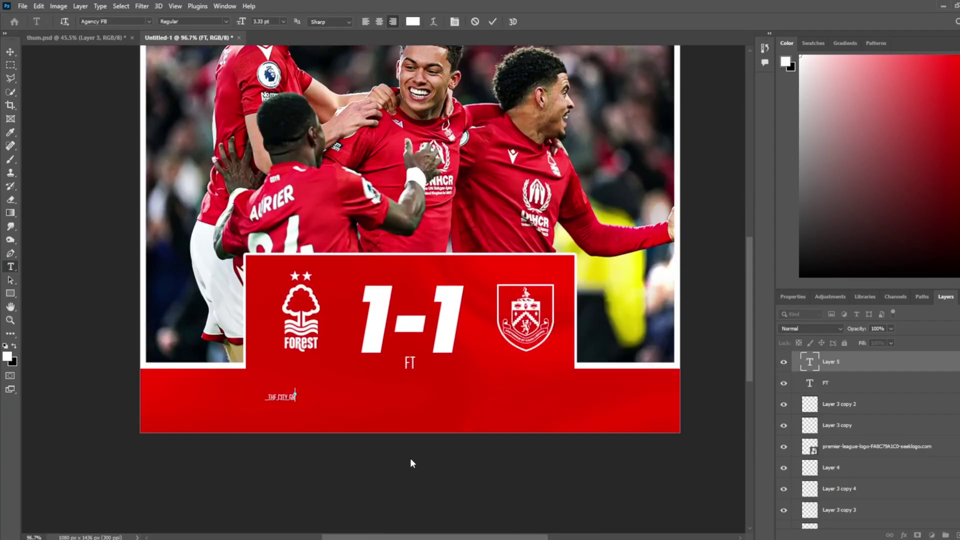
# Finish typing the venue line as 'THE CITY GROUND' and commit it.
pyautogui.write('O')
pyautogui.write('U')
pyautogui.press('BackSpace')
pyautogui.press('BackSpace')
pyautogui.press('BackSpace')
pyautogui.write('OUND')
pyautogui.click(10, 51)
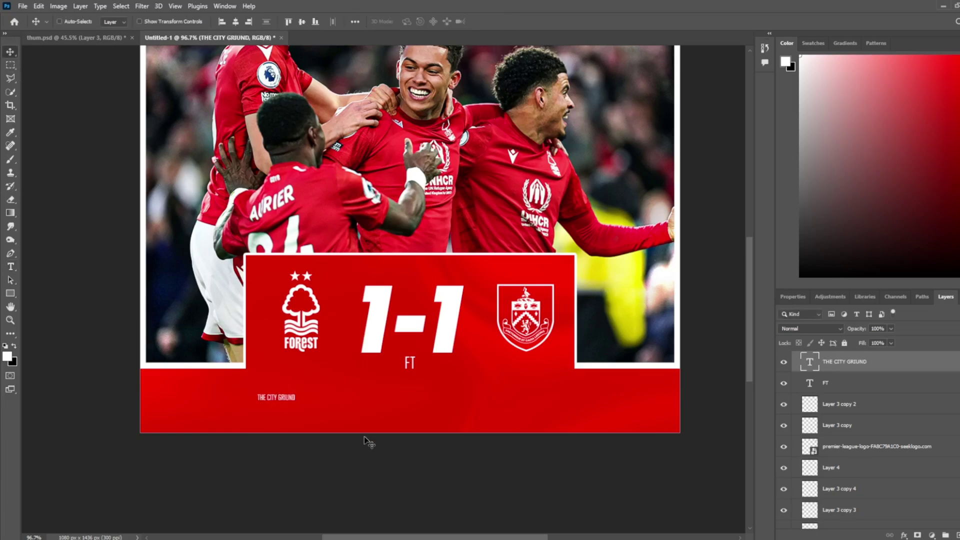
# Centre the venue text horizontally on the canvas and correct its spelling.
pyautogui.hotkey('ctrl', 'a')
pyautogui.click(235, 22)
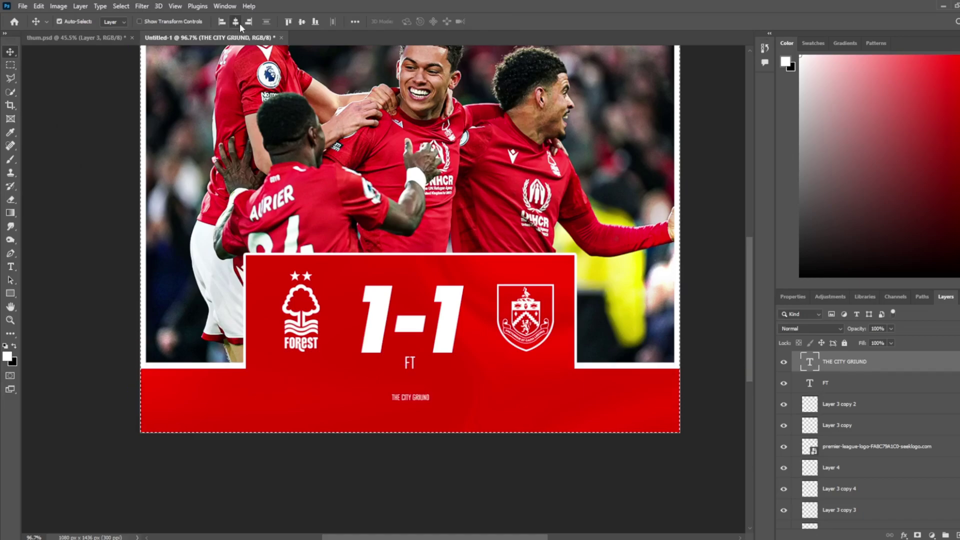
pyautogui.click(12, 66)
pyautogui.scroll(3, 417, 343)
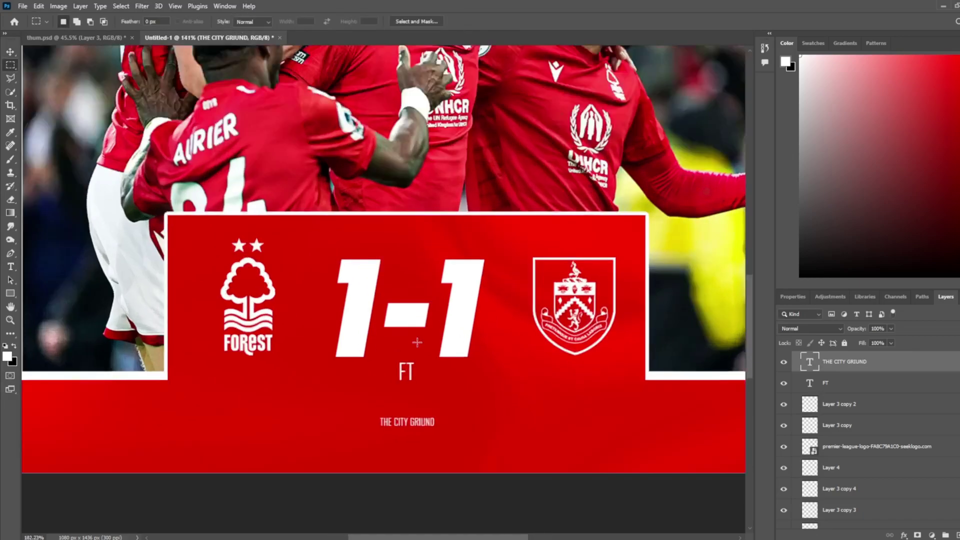
pyautogui.scroll(2, 417, 343)
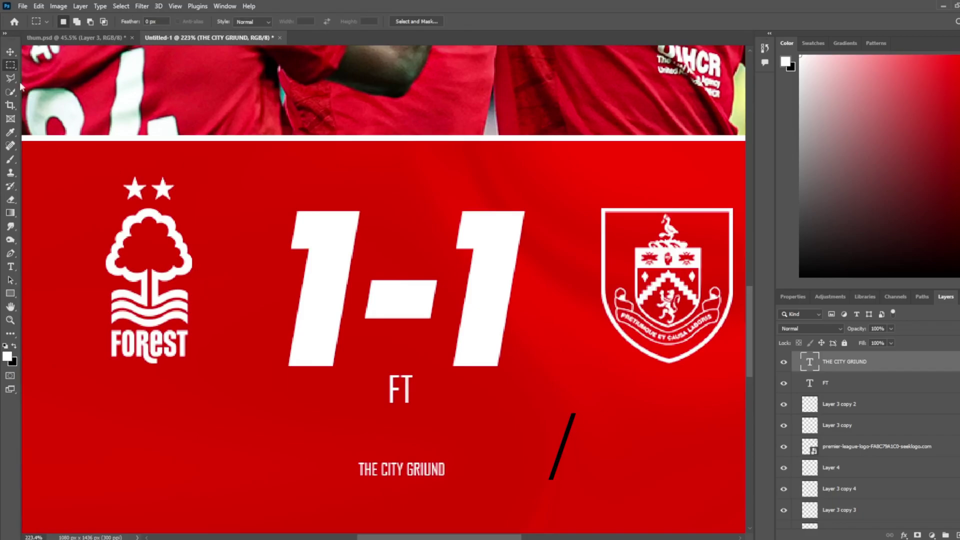
pyautogui.press('v')
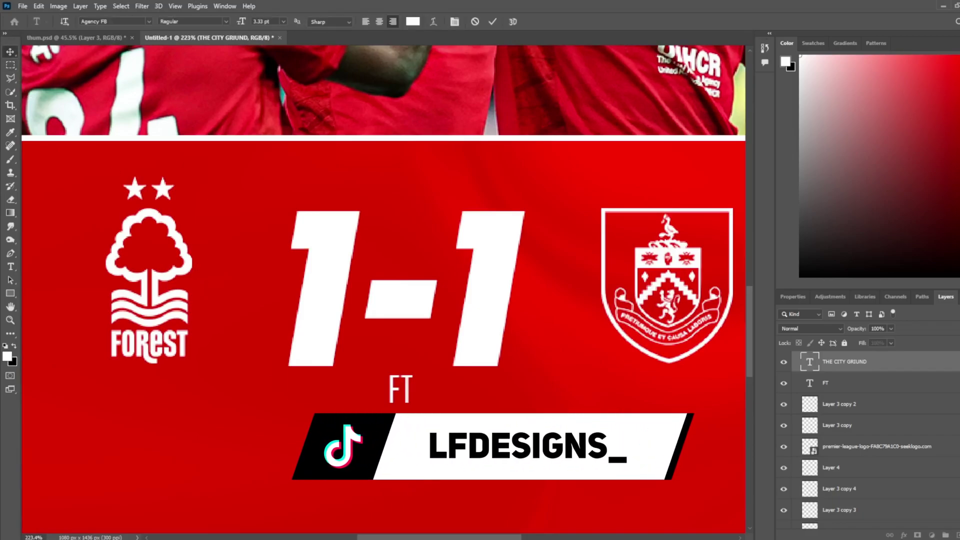
pyautogui.press('t')
pyautogui.write('O')
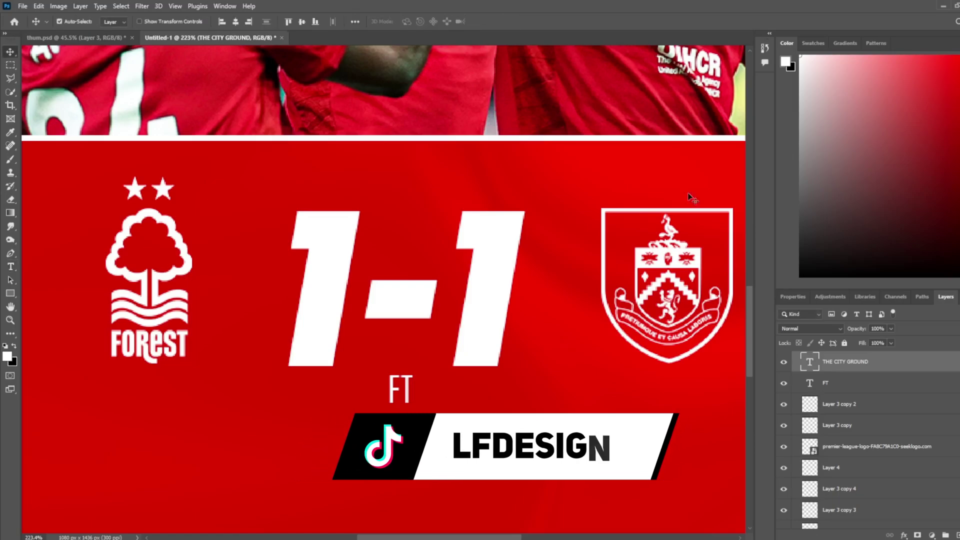
pyautogui.hotkey('ctrl', 'Return')
# Widen the venue text's letter spacing and centre-align it in Properties.
pyautogui.press('v')
pyautogui.click(842, 295)
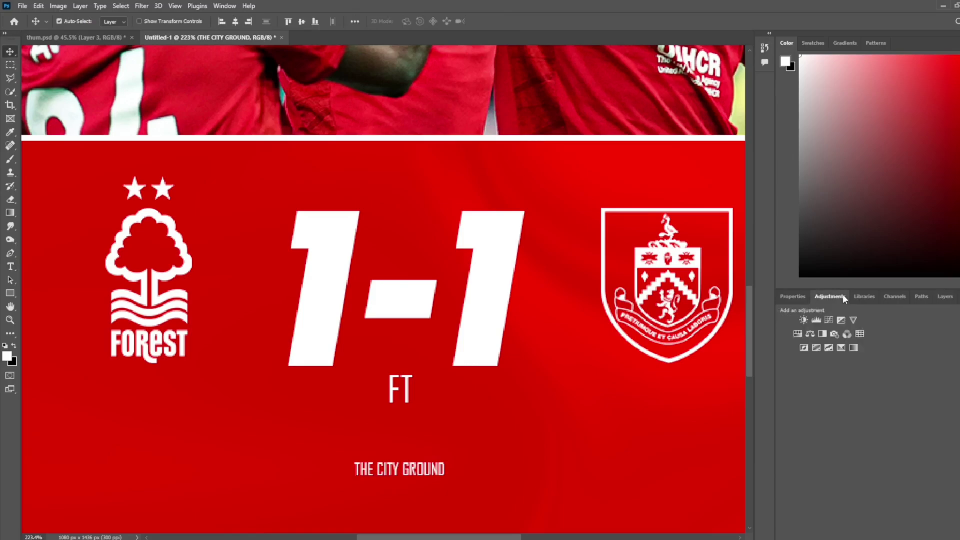
pyautogui.click(892, 297)
pyautogui.click(792, 298)
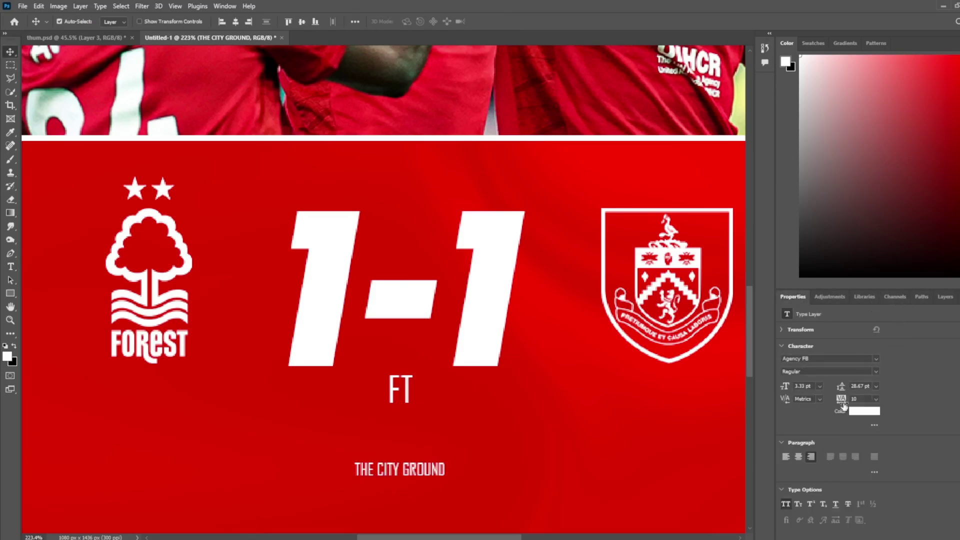
pyautogui.moveTo(841, 401); pyautogui.dragTo(870, 400)
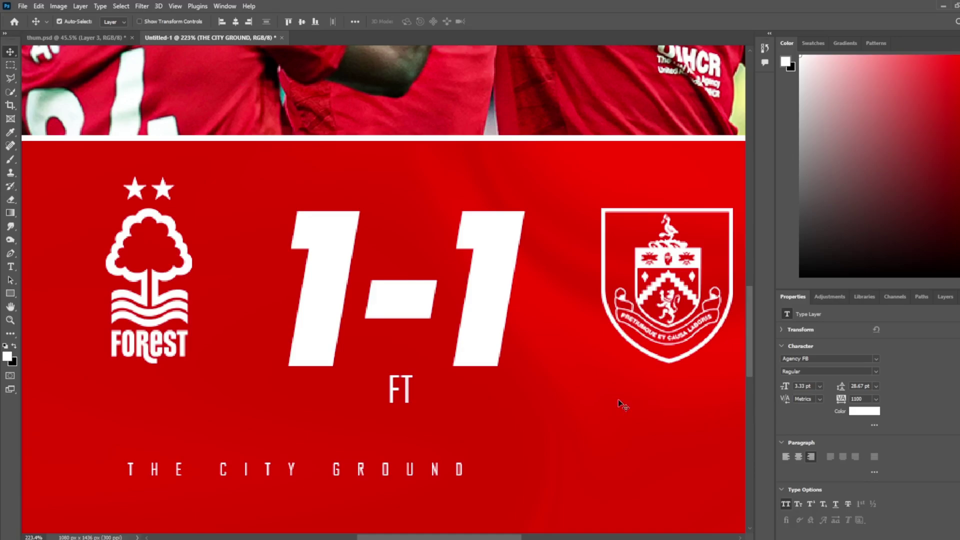
pyautogui.scroll(-5, 620, 403)
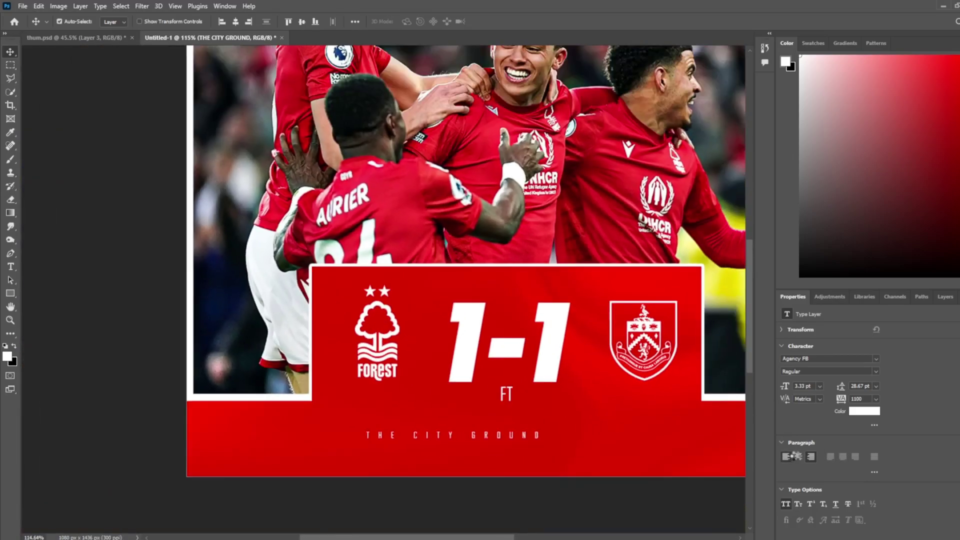
pyautogui.click(798, 456)
pyautogui.scroll(-1, 508, 392)
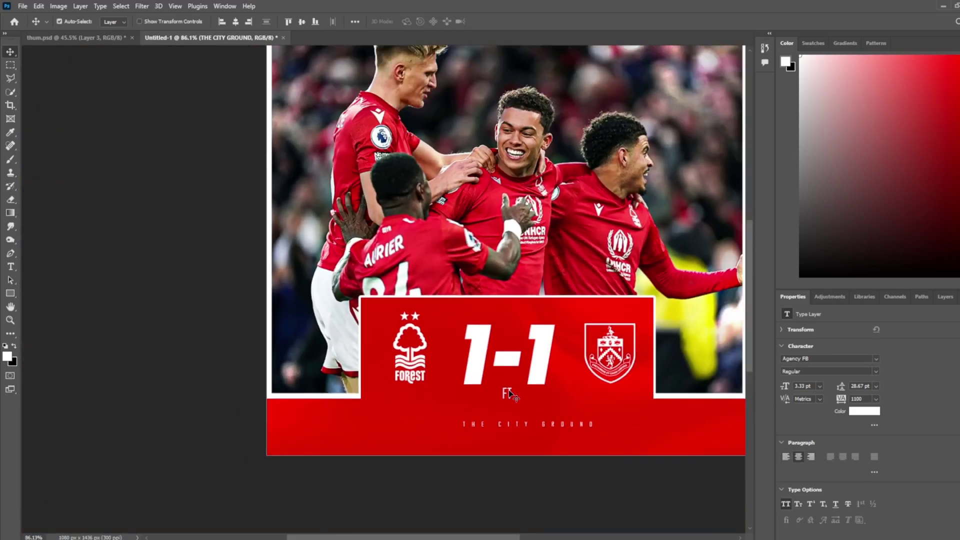
# Recentre THE CITY GROUND on the canvas and drag it lower in the red band.
pyautogui.hotkey('ctrl', 'a')
pyautogui.click(236, 21)
pyautogui.hotkey('ctrl', 'd')
pyautogui.click(10, 65)
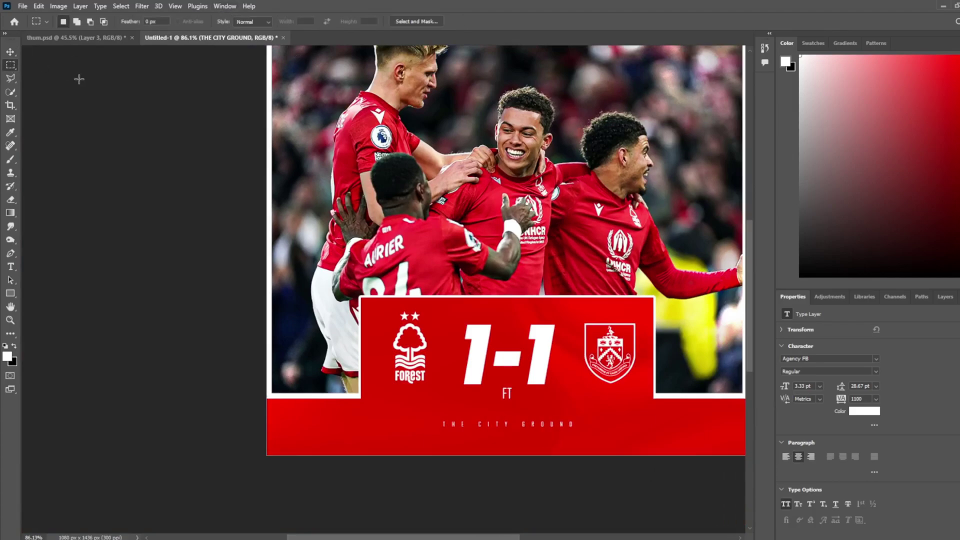
pyautogui.click(12, 53)
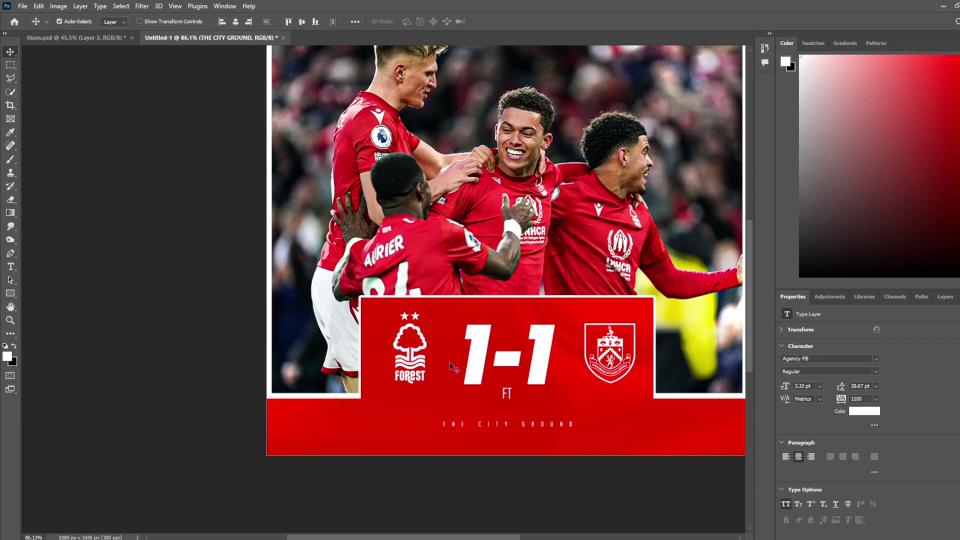
pyautogui.scroll(3, 500, 438)
pyautogui.scroll(1, 485, 425)
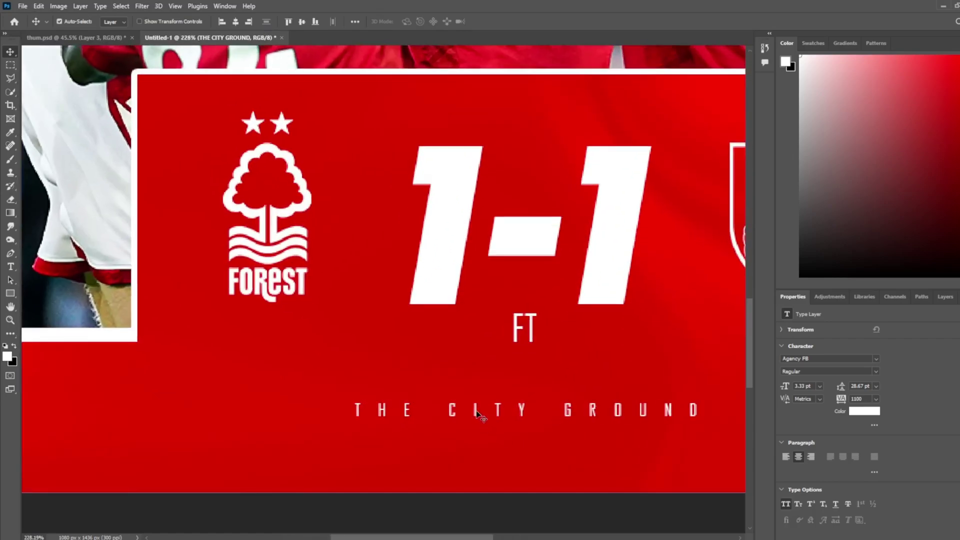
pyautogui.moveTo(476, 413); pyautogui.dragTo(475, 458)
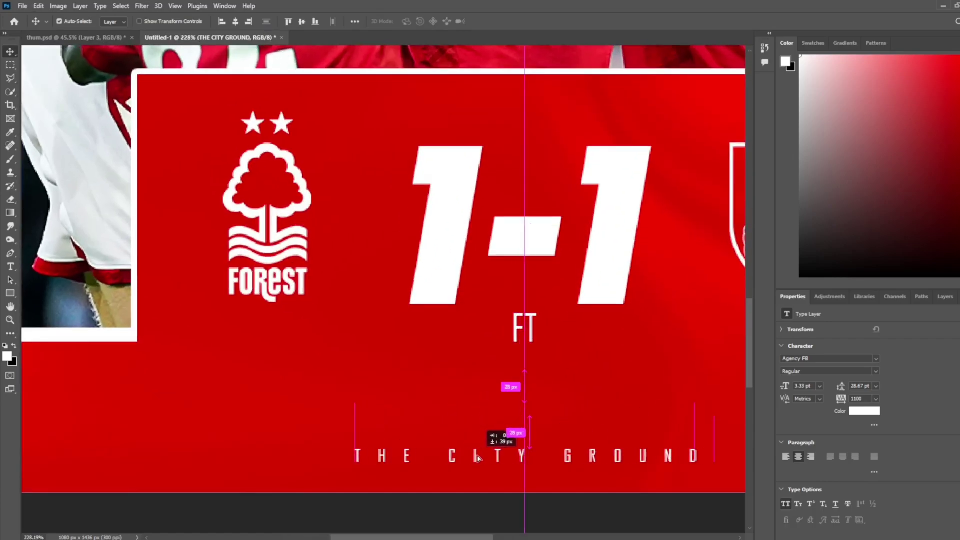
pyautogui.scroll(-2, 480, 460)
pyautogui.scroll(-2, 500, 465)
pyautogui.scroll(-2, 530, 470)
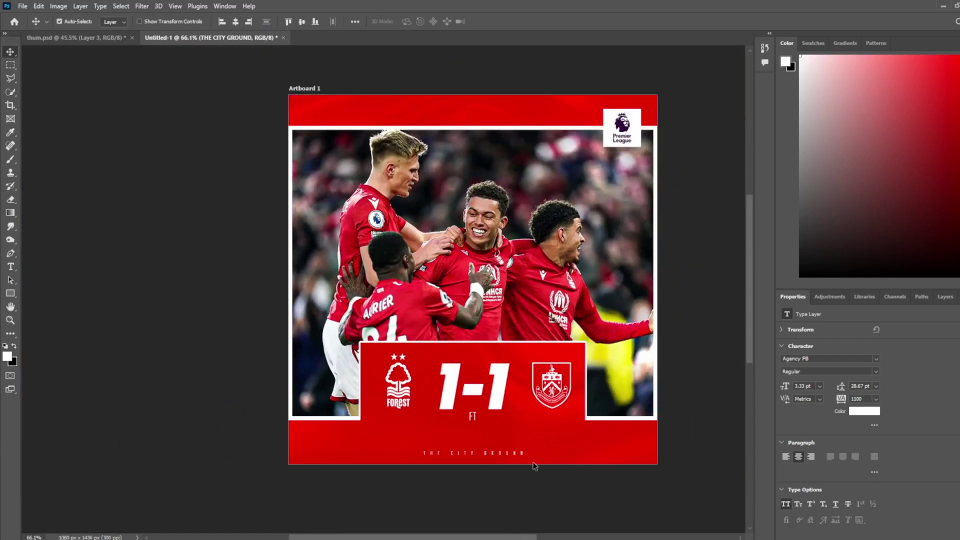
pyautogui.scroll(1, 536, 466)
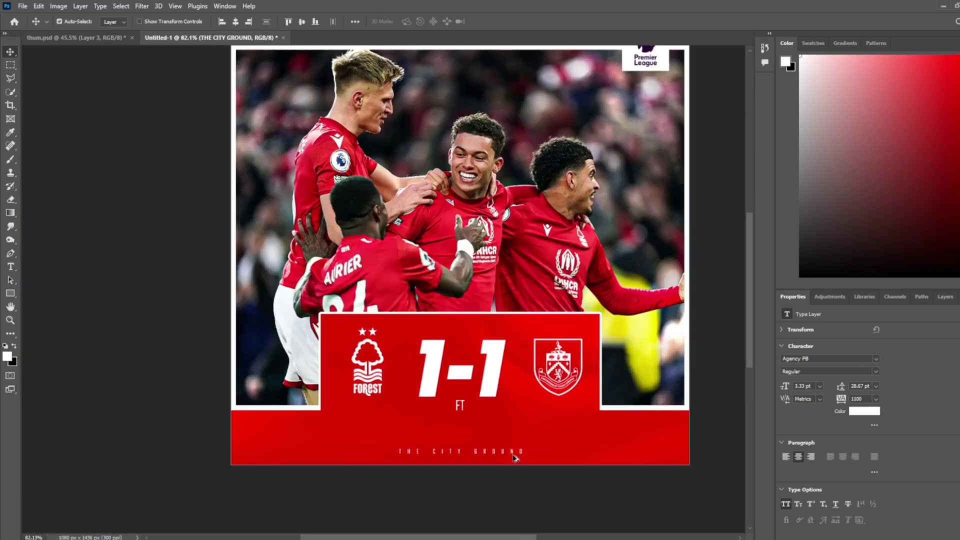
pyautogui.scroll(2, 545, 460)
pyautogui.scroll(1, 560, 455)
pyautogui.moveTo(569, 450); pyautogui.dragTo(690, 447)
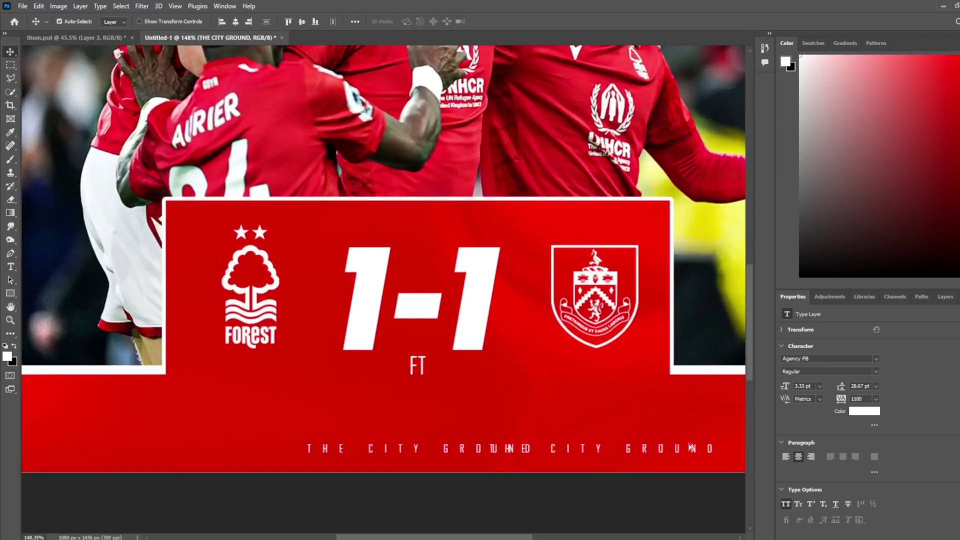
pyautogui.hscroll(3, 690, 445)
pyautogui.hscroll(2, 693, 447)
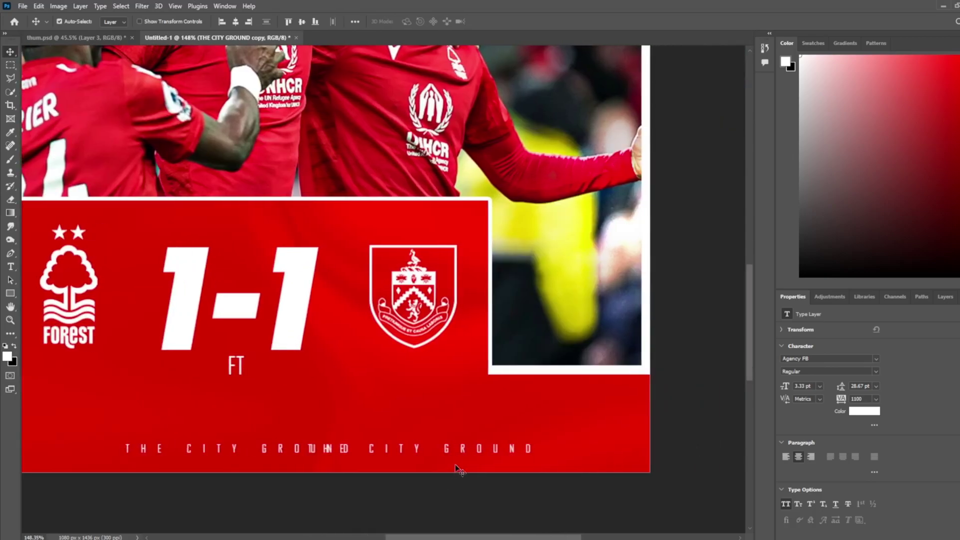
pyautogui.moveTo(467, 453); pyautogui.dragTo(545, 448)
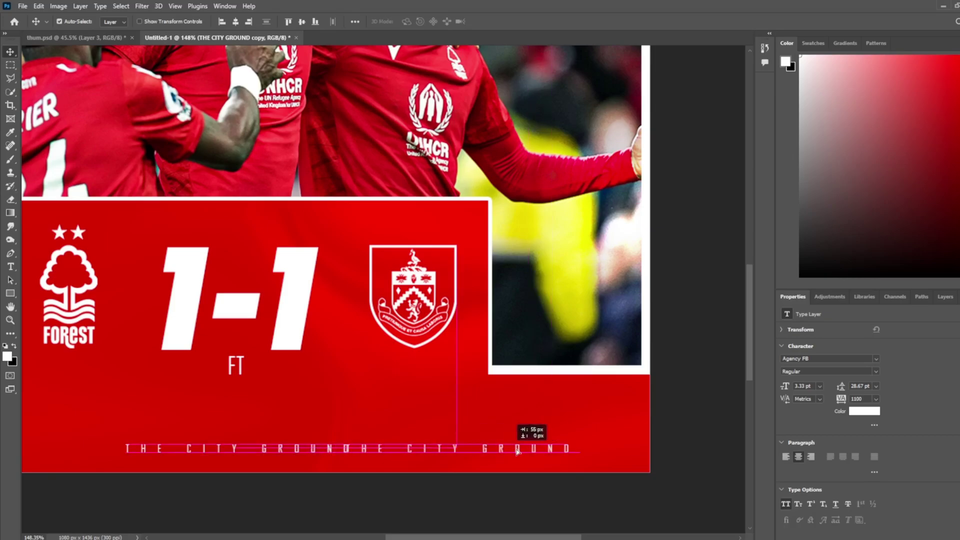
pyautogui.doubleClick(545, 450)
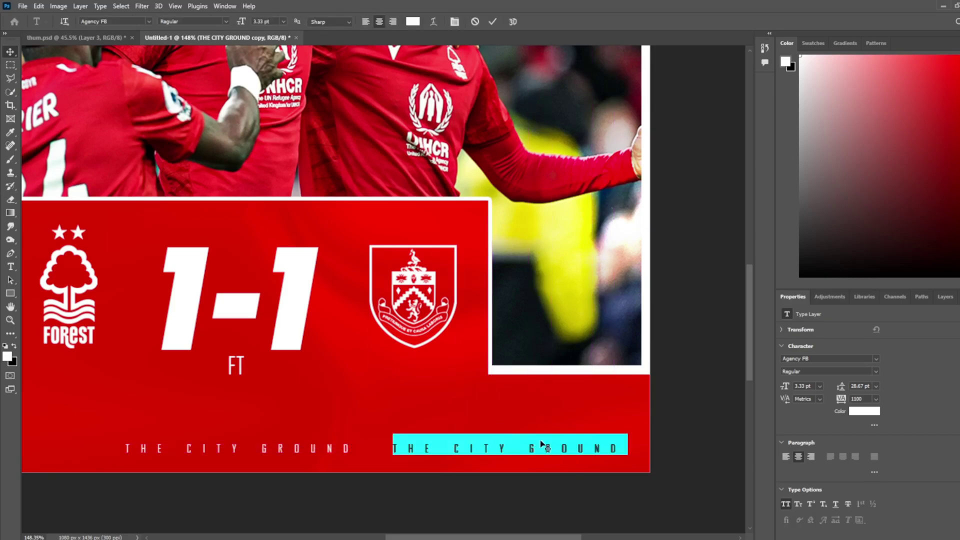
pyautogui.moveTo(454, 448); pyautogui.dragTo(678, 434)
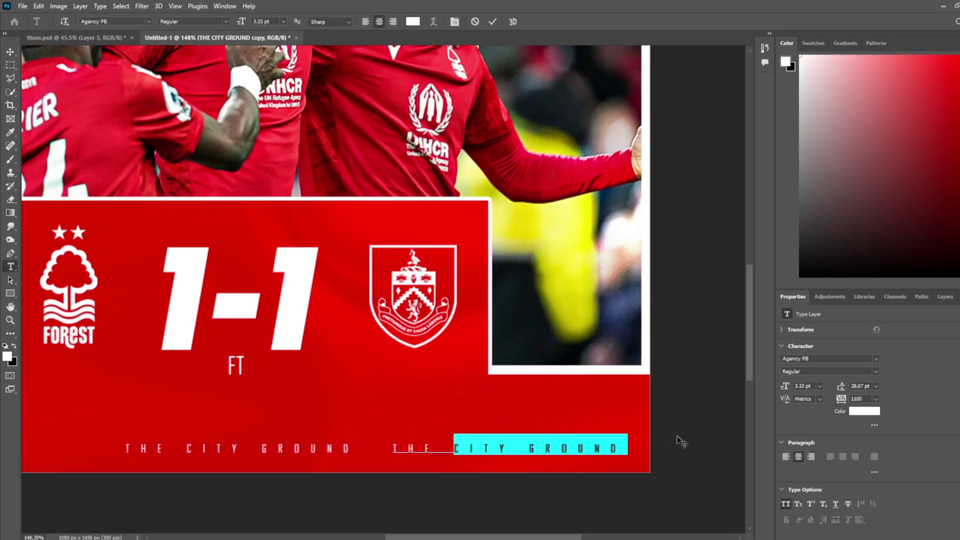
pyautogui.write('PREM')
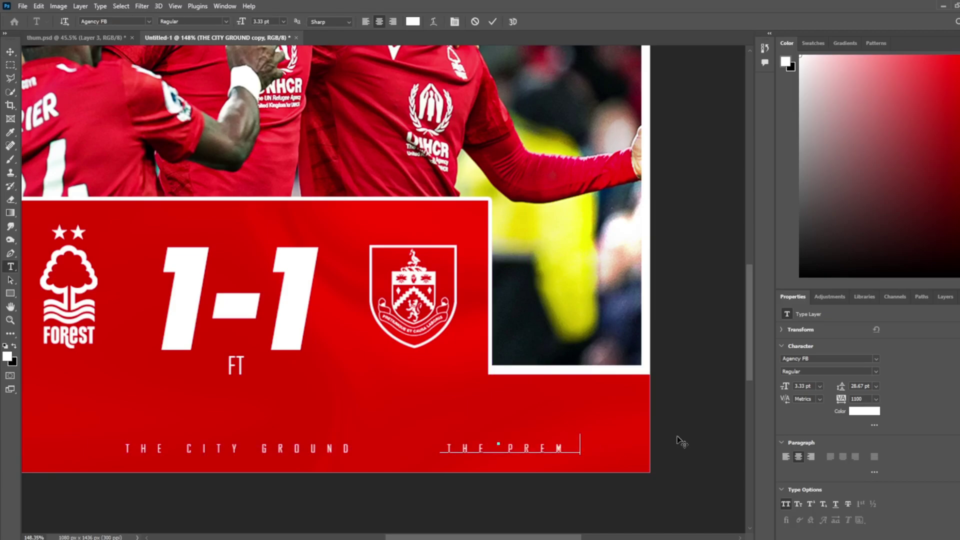
pyautogui.write('IER LEAG')
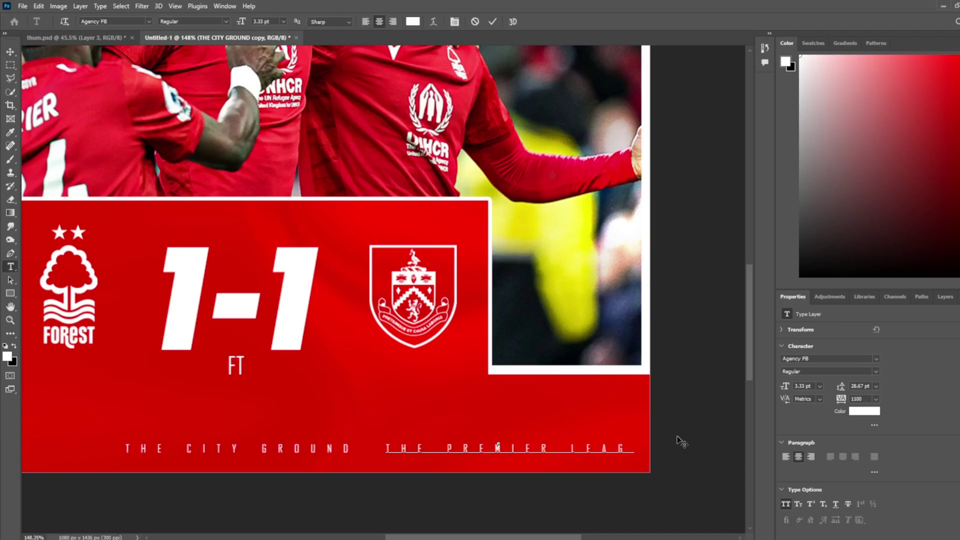
pyautogui.write('UE')
pyautogui.click(10, 51)
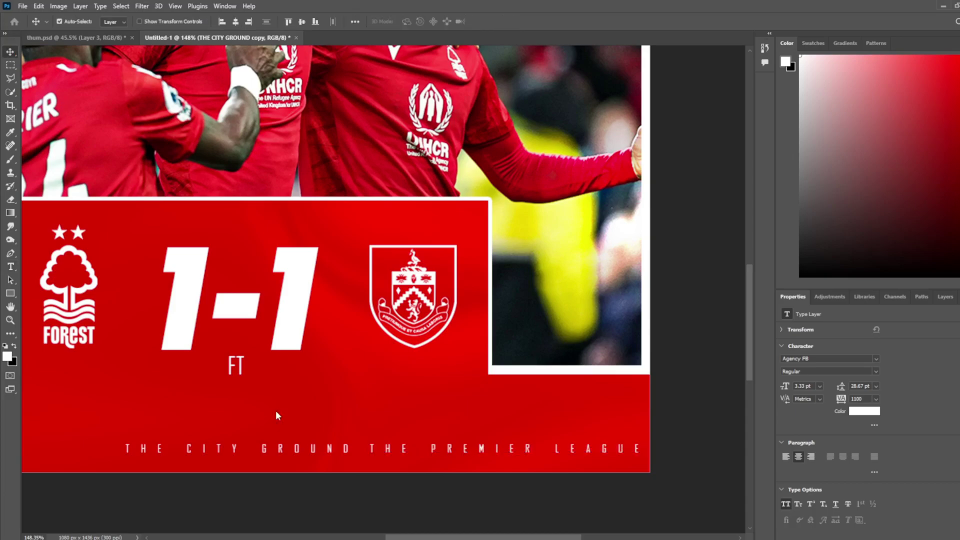
pyautogui.scroll(-1, 293, 408)
pyautogui.scroll(-1, 293, 409)
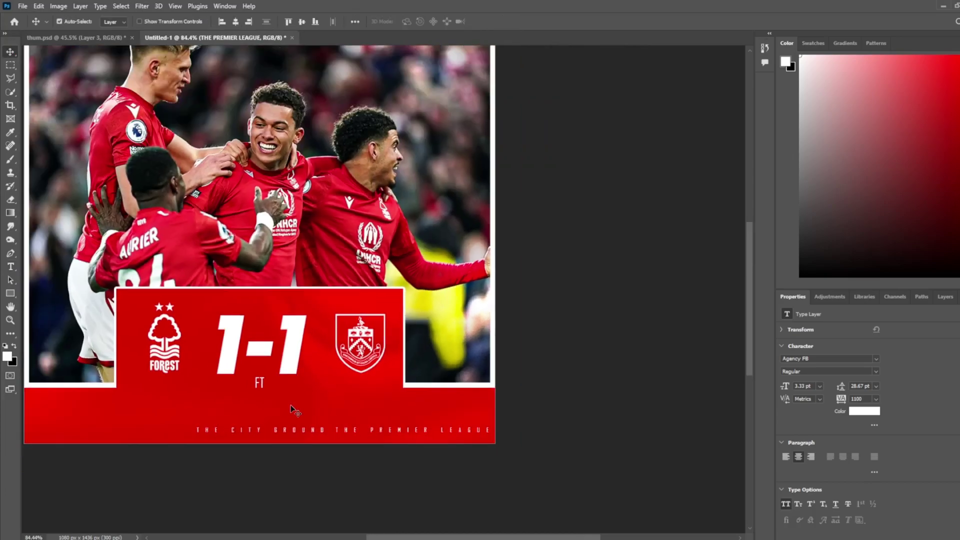
pyautogui.hotkey('ctrl', 'z')
# Draw a horizontal white line under THE CITY GROUND with the Line tool.
pyautogui.scroll(2, 371, 484)
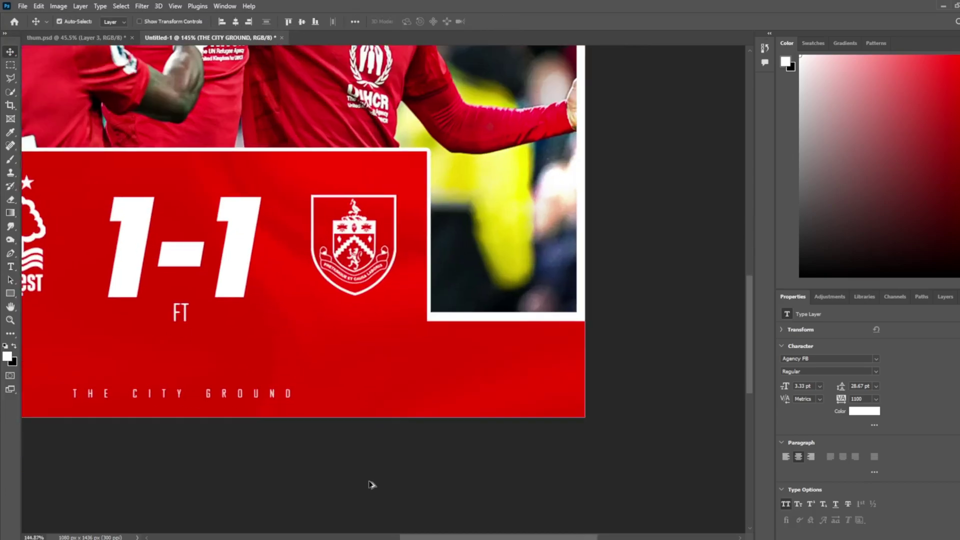
pyautogui.scroll(-1, 262, 403)
pyautogui.scroll(-1, 263, 403)
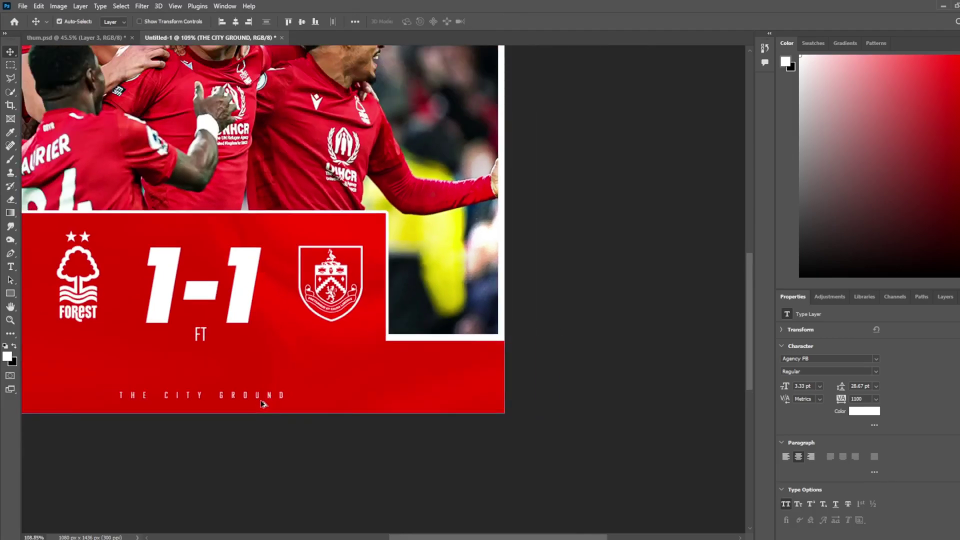
pyautogui.scroll(-1, 262, 403)
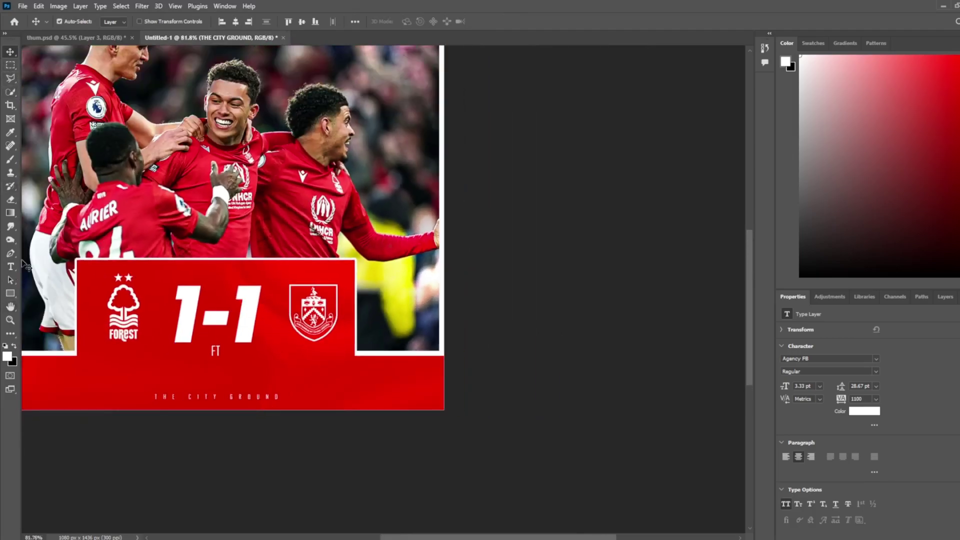
pyautogui.rightClick(9, 296)
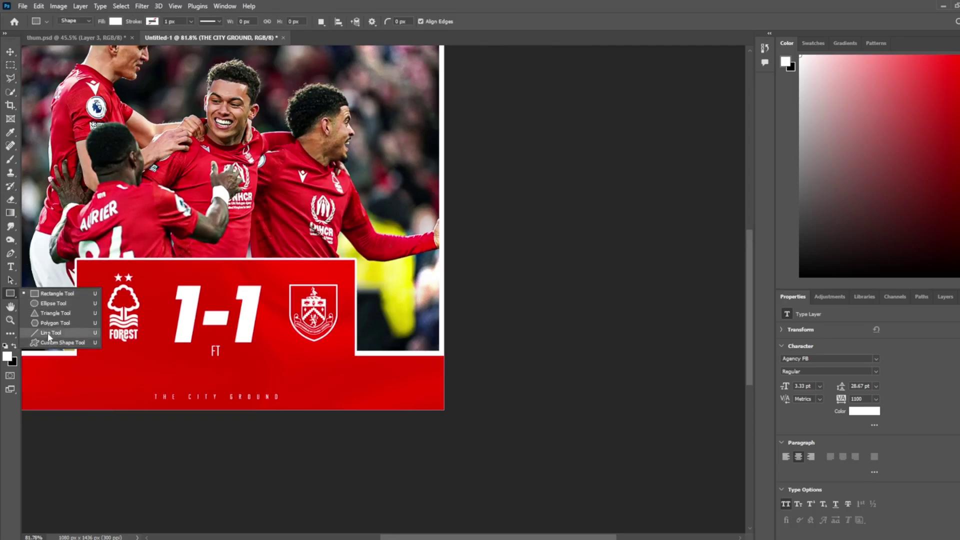
pyautogui.click(75, 340)
pyautogui.click(947, 297)
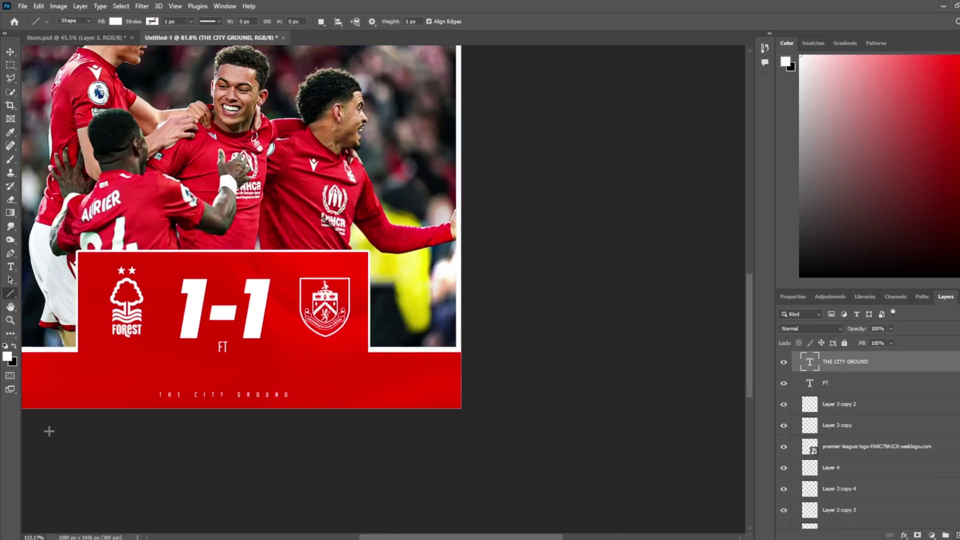
pyautogui.scroll(5, 422, 403)
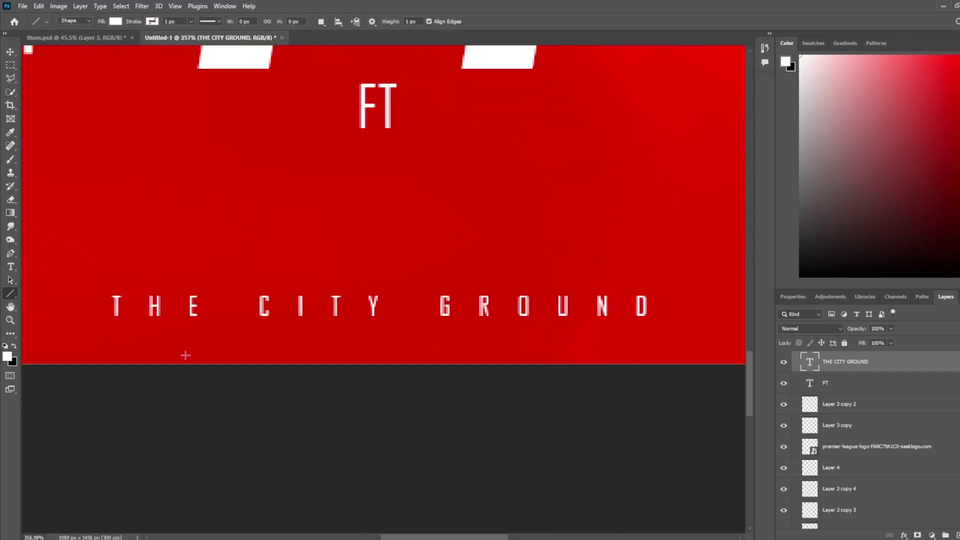
pyautogui.moveTo(161, 340); pyautogui.dragTo(583, 388)
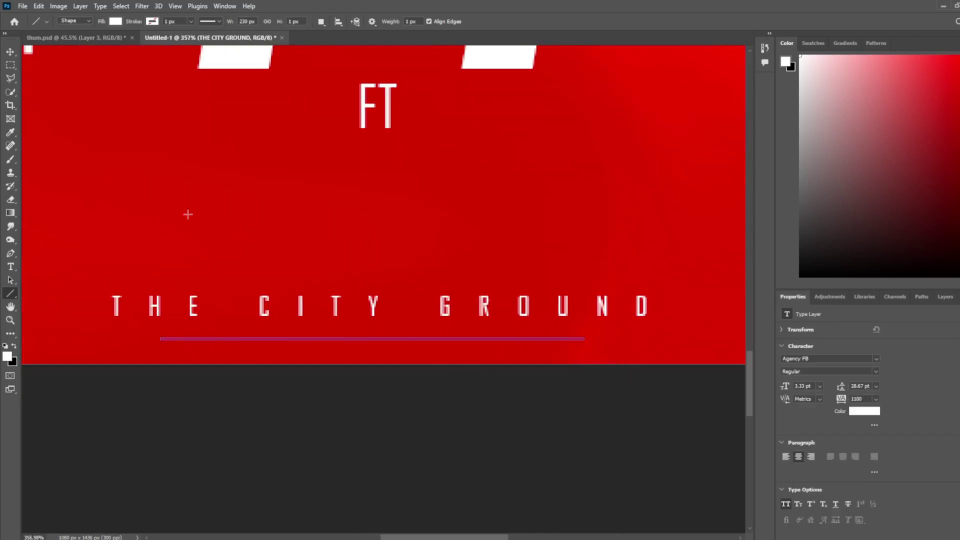
pyautogui.click(10, 52)
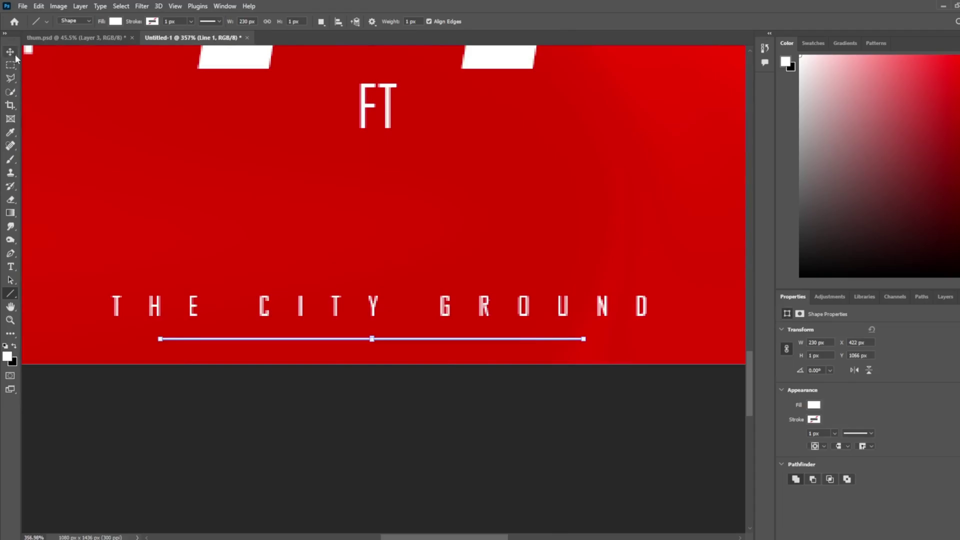
# Set the Line 1 underline layer's opacity to 51%.
pyautogui.scroll(-2, 176, 210)
pyautogui.scroll(-1, 176, 210)
pyautogui.scroll(-1, 176, 209)
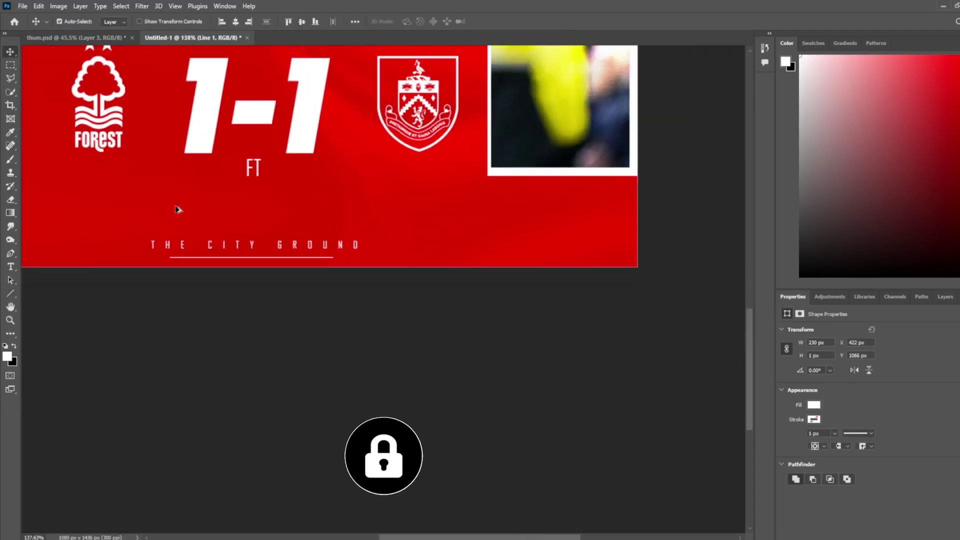
pyautogui.scroll(-1, 176, 210)
pyautogui.scroll(-2, 176, 210)
pyautogui.scroll(-1, 175, 205)
pyautogui.click(454, 298)
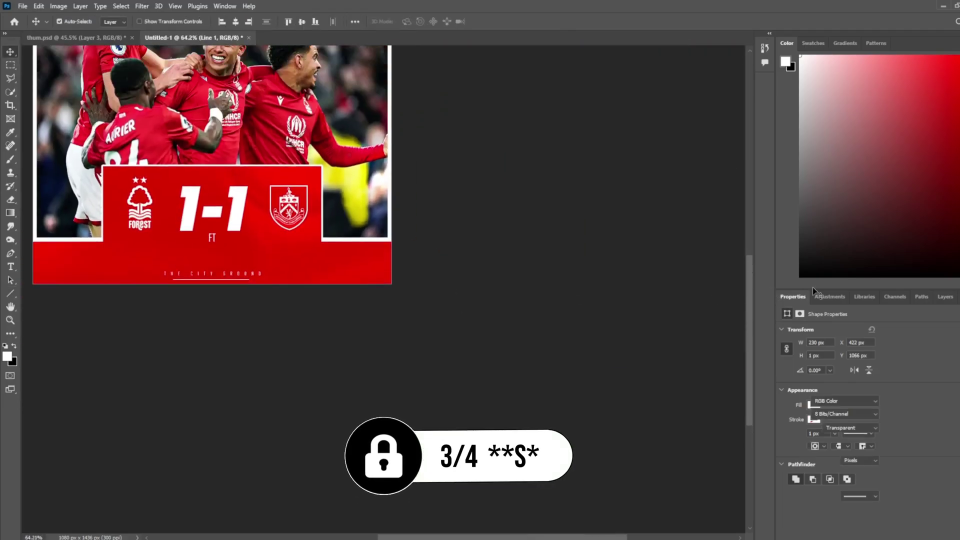
pyautogui.click(944, 297)
pyautogui.scroll(-1, 346, 277)
pyautogui.scroll(-1, 346, 277)
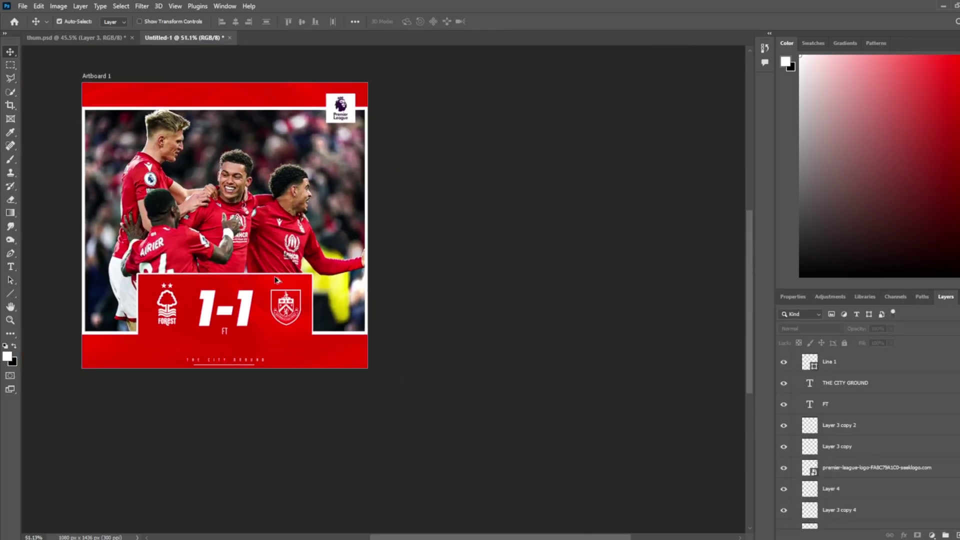
pyautogui.scroll(3, 222, 342)
pyautogui.scroll(1, 222, 343)
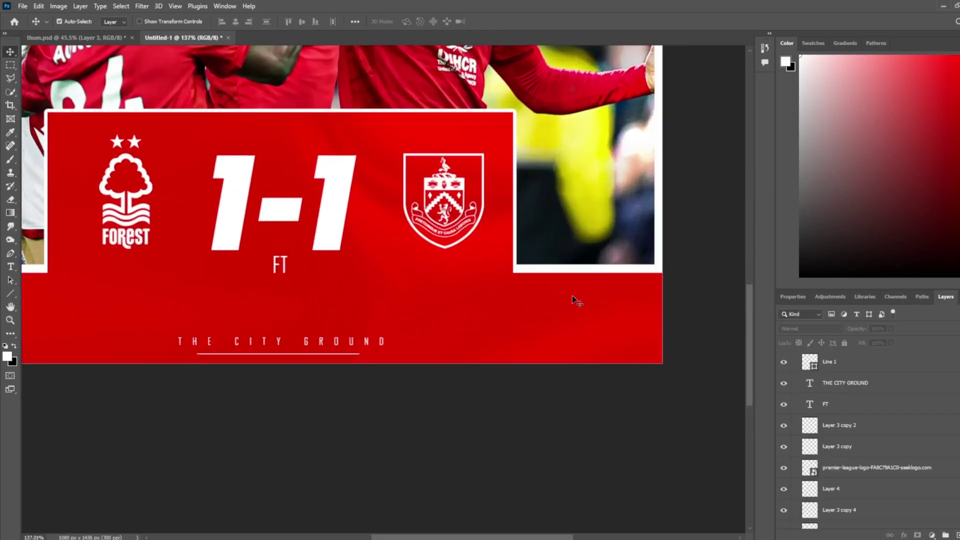
pyautogui.click(856, 369)
pyautogui.moveTo(860, 331)
pyautogui.mouseDown()
pyautogui.moveTo(804, 343)
pyautogui.moveTo(816, 343)
pyautogui.mouseUp()
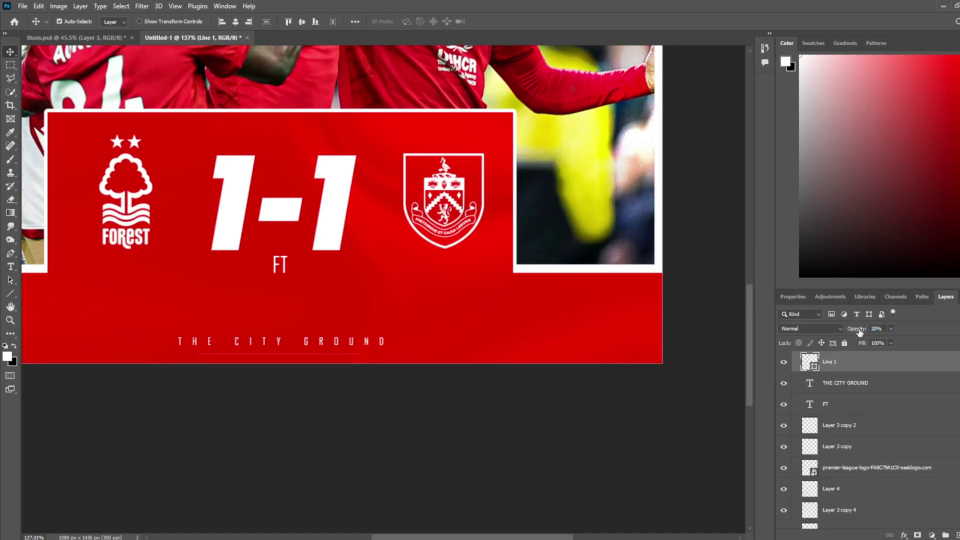
pyautogui.press('Return')
# Nudge THE CITY GROUND and its underline up slightly together.
pyautogui.keyDown('ctrl'); pyautogui.click(857, 392); pyautogui.keyUp('ctrl')
pyautogui.hotkey('ctrl', 't')
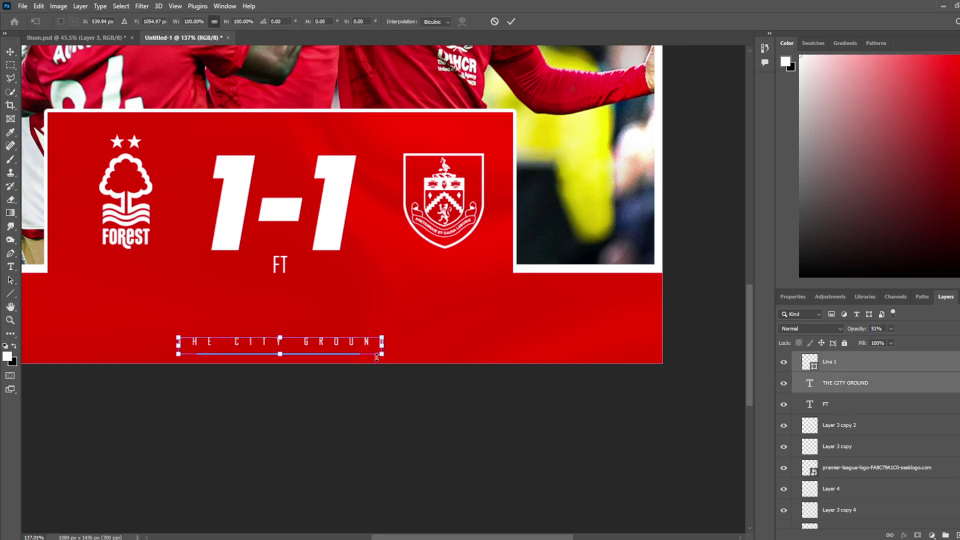
pyautogui.moveTo(374, 352); pyautogui.dragTo(372, 347)
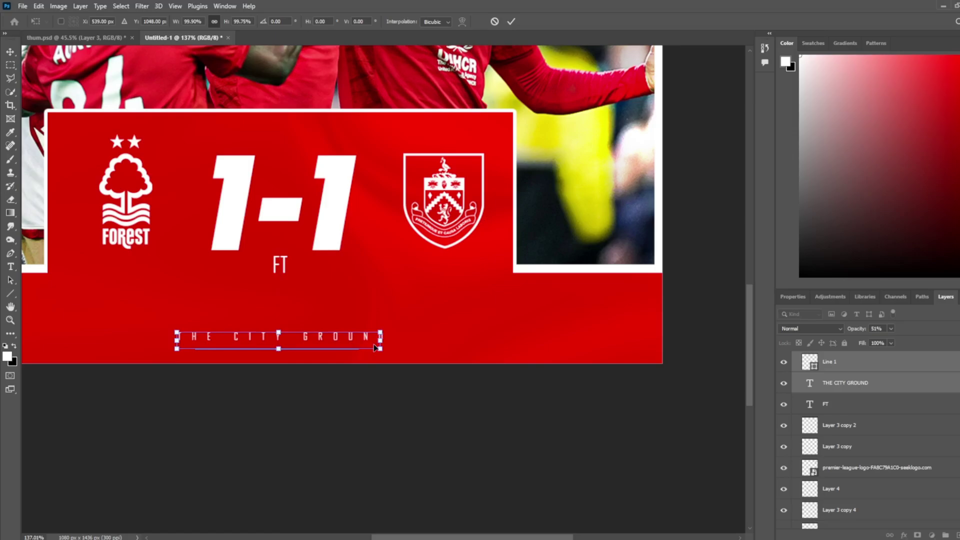
pyautogui.press('Return')
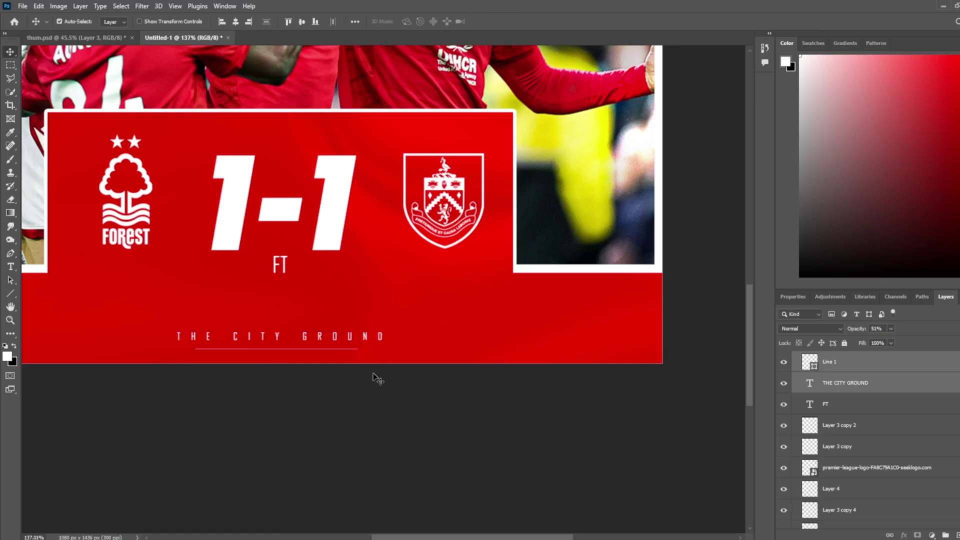
# Select every layer from Line 1 down to the bottom layer.
pyautogui.click(603, 410)
pyautogui.scroll(-3, 604, 410)
pyautogui.scroll(-3, 603, 409)
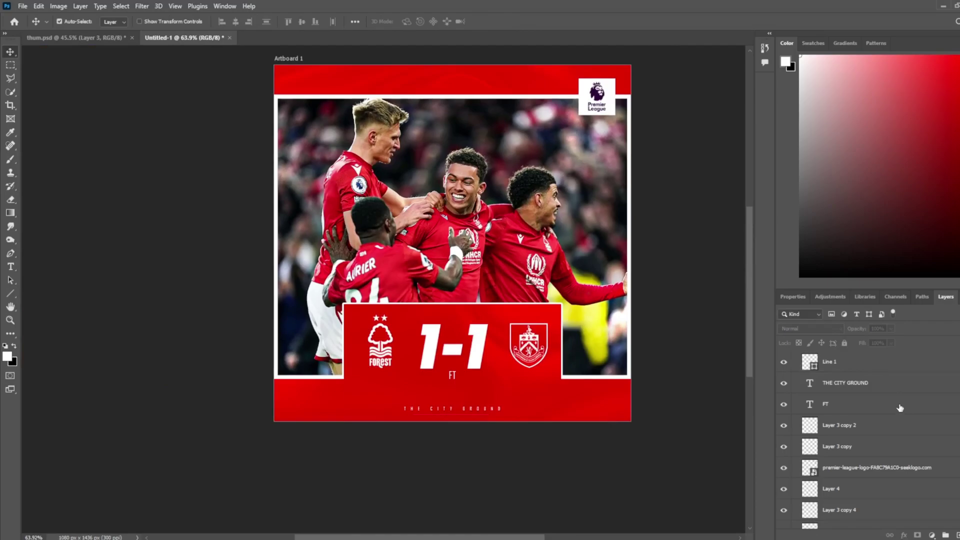
pyautogui.click(883, 367)
pyautogui.scroll(-5, 881, 451)
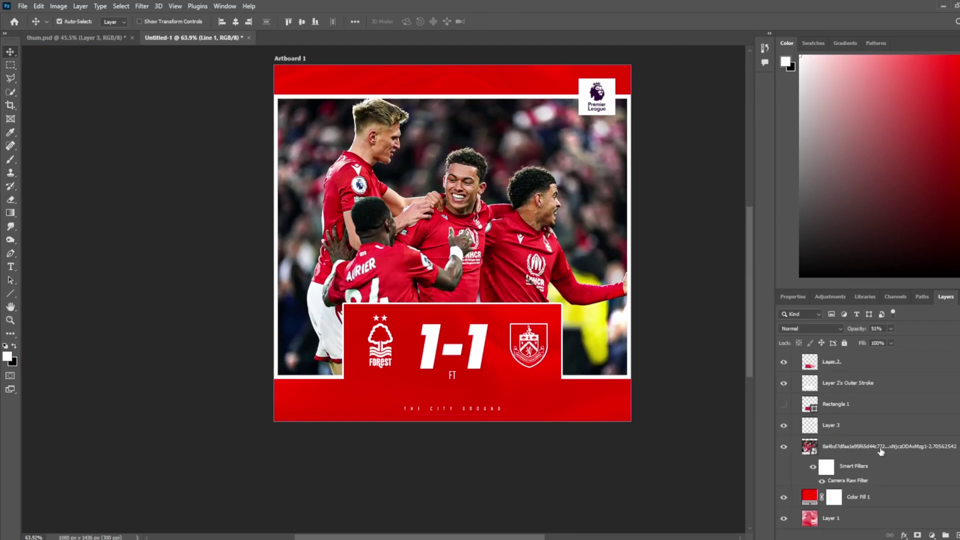
pyautogui.keyDown('shift'); pyautogui.click(867, 514); pyautogui.keyUp('shift')
# Group the layers, convert them to a smart object, and apply the Camera Raw filter.
pyautogui.hotkey('ctrl', 'g')
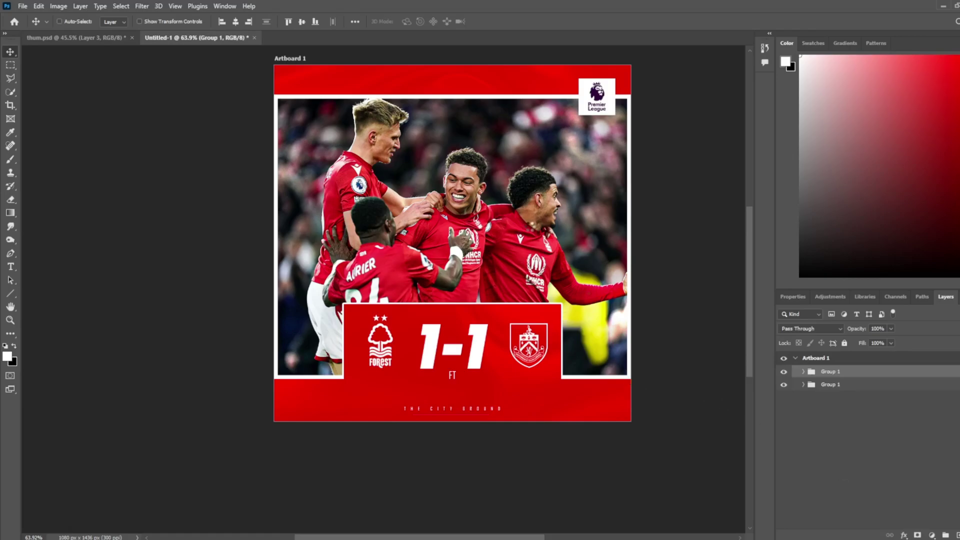
pyautogui.hotkey('ctrl', 'e')
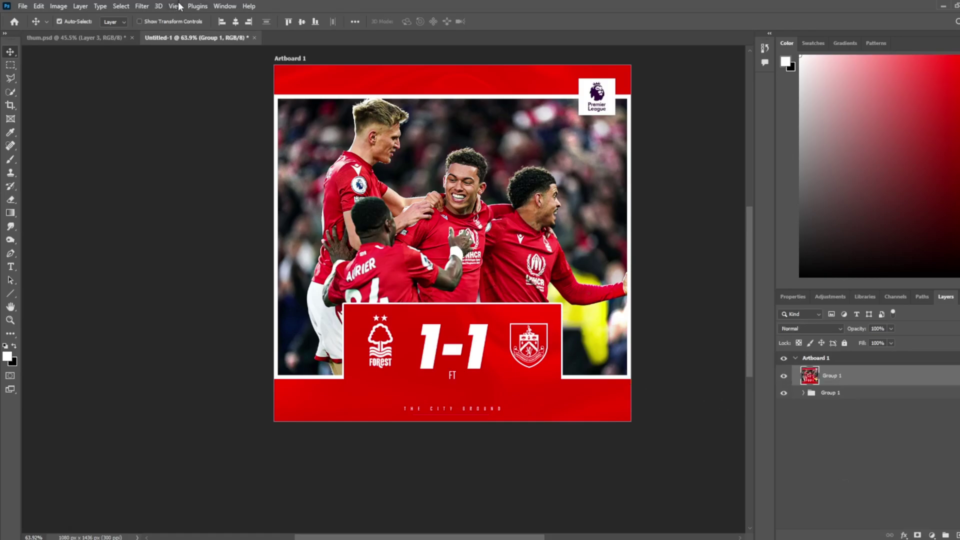
pyautogui.click(142, 6)
pyautogui.click(177, 78)
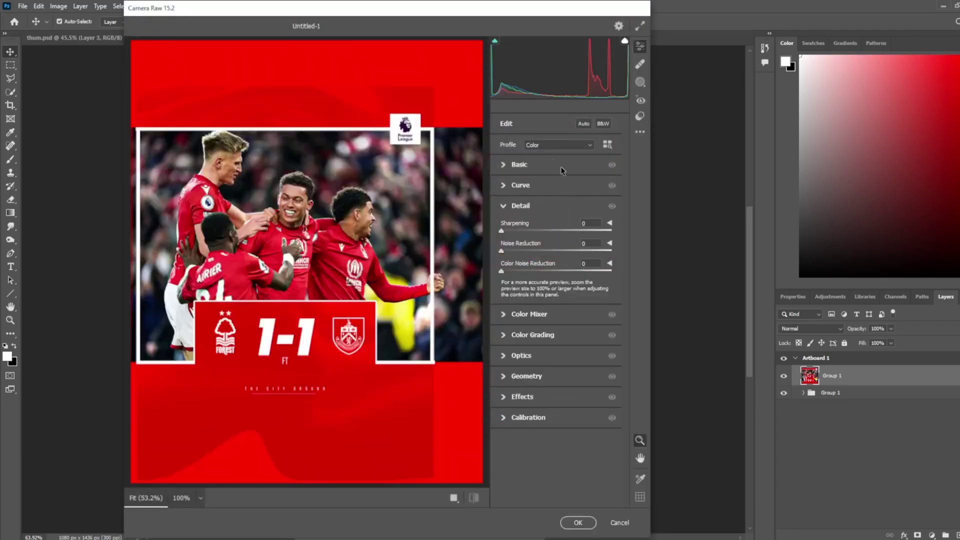
# In the Basic panel, try Tint, Temperature and Contrast, resetting each to zero.
pyautogui.click(517, 164)
pyautogui.scroll(-3, 317, 283)
pyautogui.scroll(3, 317, 282)
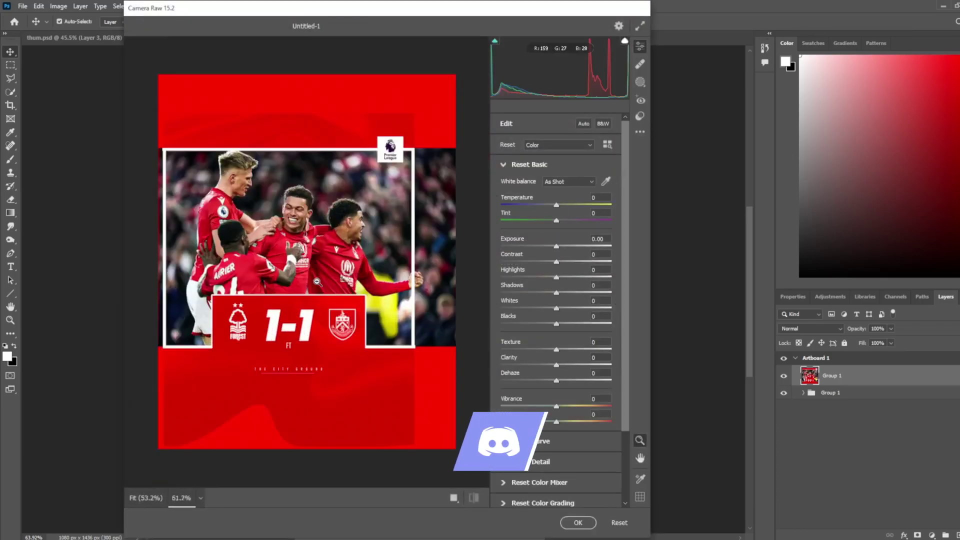
pyautogui.scroll(3, 317, 283)
pyautogui.scroll(-3, 318, 282)
pyautogui.scroll(-1, 317, 283)
pyautogui.scroll(2, 317, 282)
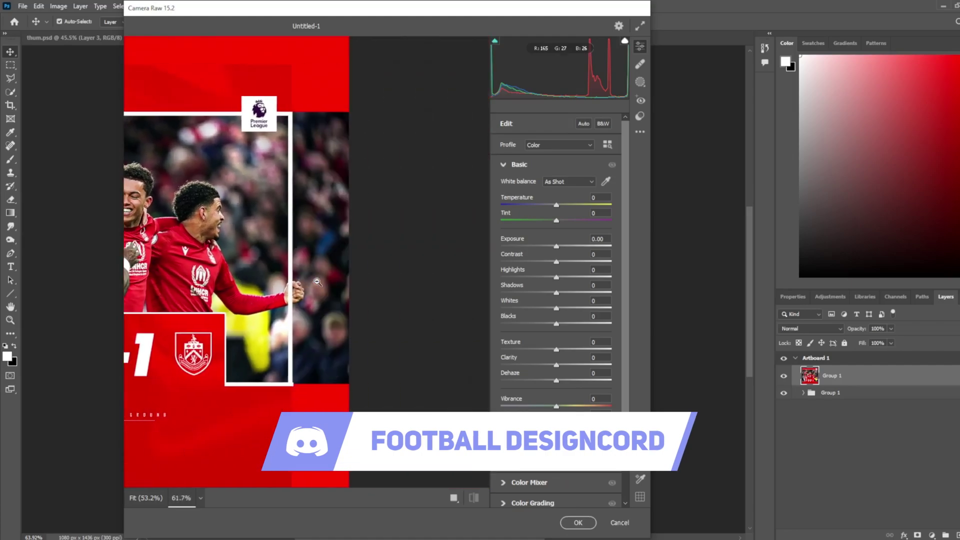
pyautogui.scroll(-2, 318, 283)
pyautogui.hscroll(3, 317, 283)
pyautogui.hscroll(1, 318, 283)
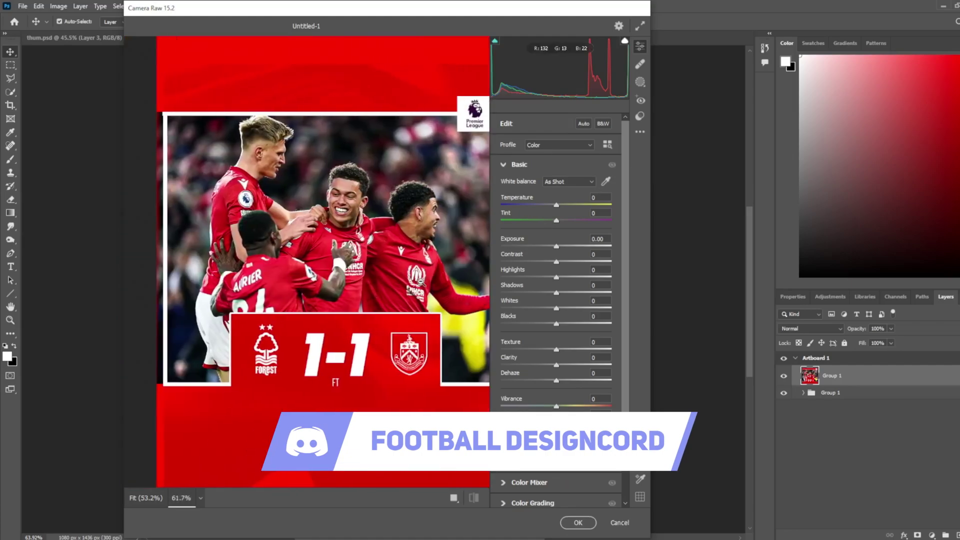
pyautogui.moveTo(533, 213); pyautogui.dragTo(524, 215)
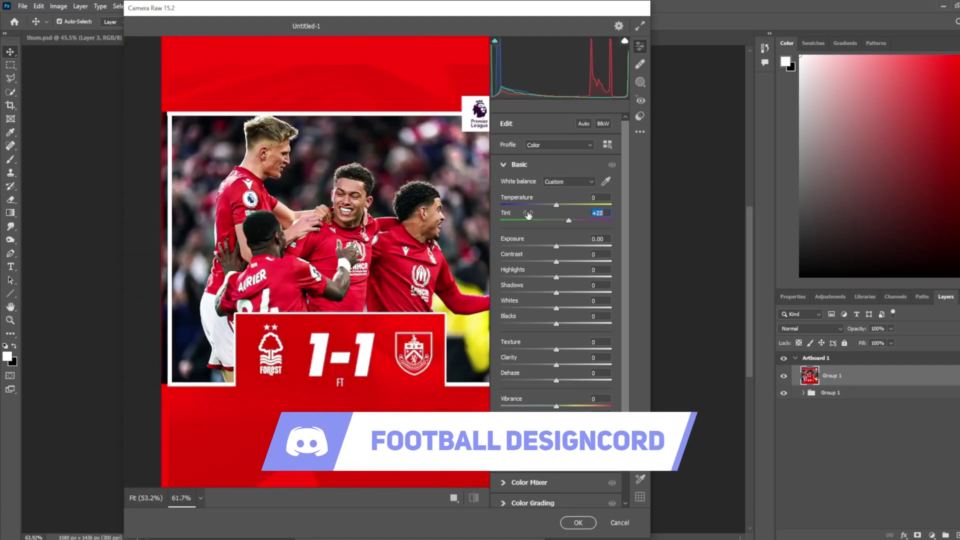
pyautogui.doubleClick(524, 214)
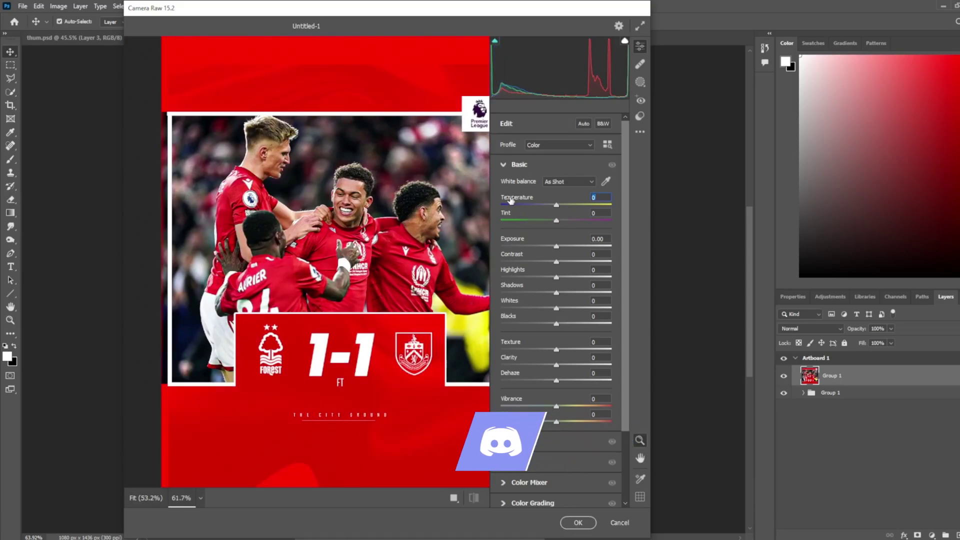
pyautogui.moveTo(514, 202); pyautogui.dragTo(514, 204)
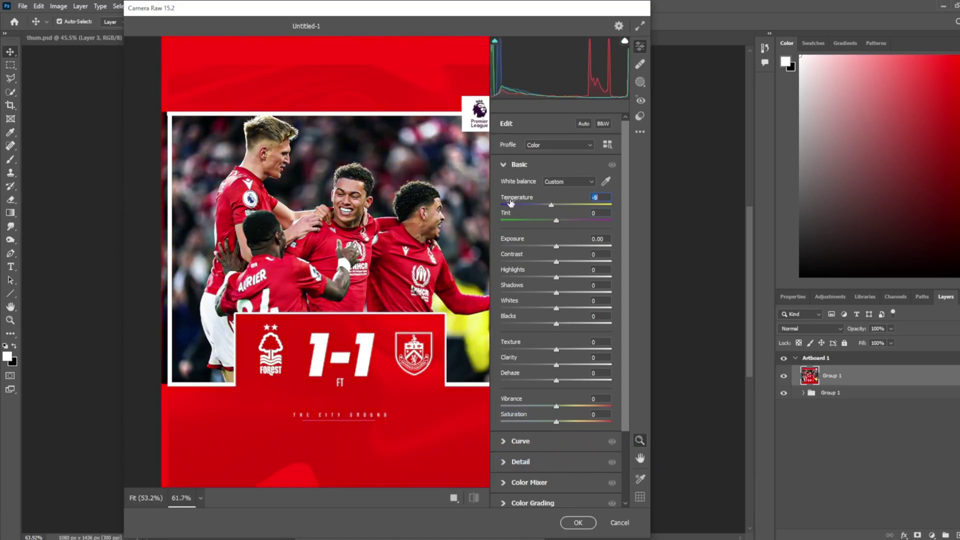
pyautogui.doubleClick(519, 209)
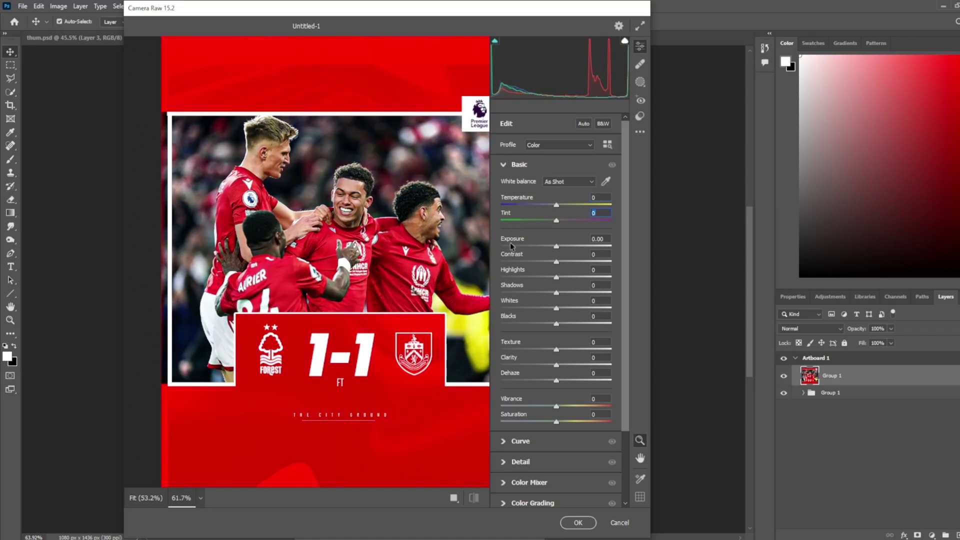
pyautogui.moveTo(515, 254); pyautogui.dragTo(520, 242)
pyautogui.doubleClick(517, 241)
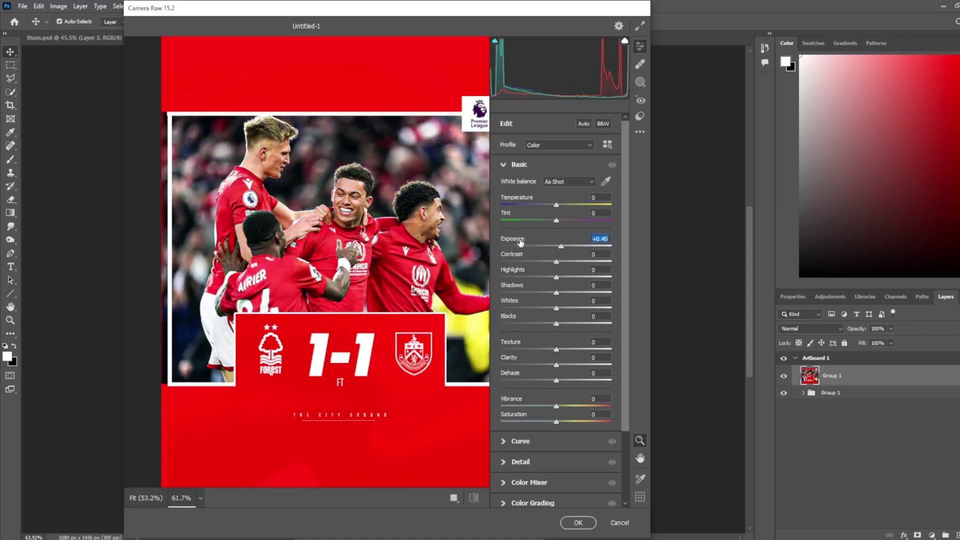
# Set Highlights +25, Texture +27, Clarity +34 and Vibrance +12, keeping Saturation at zero.
pyautogui.click(517, 276)
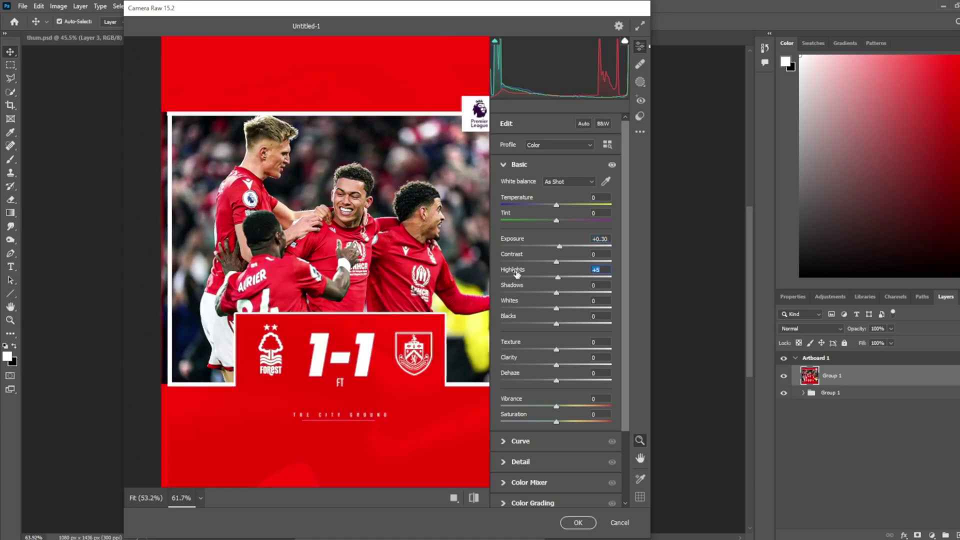
pyautogui.moveTo(514, 274)
pyautogui.mouseDown()
pyautogui.moveTo(523, 277)
pyautogui.moveTo(511, 287)
pyautogui.mouseUp()
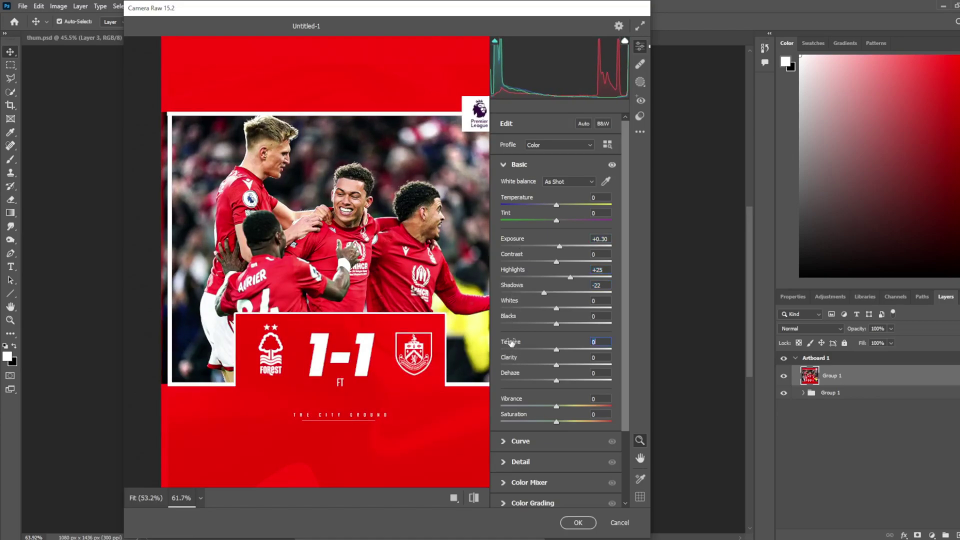
pyautogui.moveTo(510, 342)
pyautogui.mouseDown()
pyautogui.moveTo(527, 343)
pyautogui.moveTo(529, 360)
pyautogui.mouseUp()
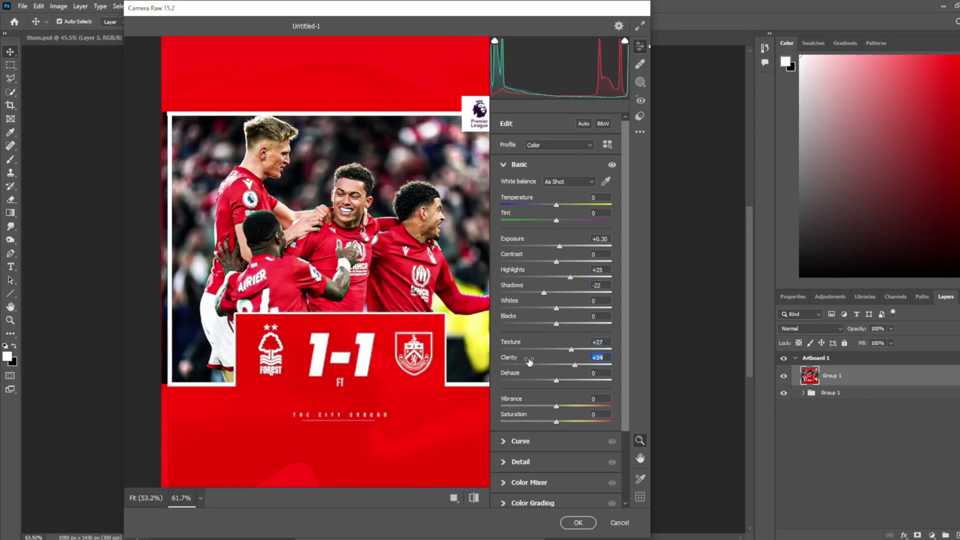
pyautogui.moveTo(515, 401)
pyautogui.mouseDown()
pyautogui.moveTo(525, 415)
pyautogui.moveTo(510, 418)
pyautogui.mouseUp()
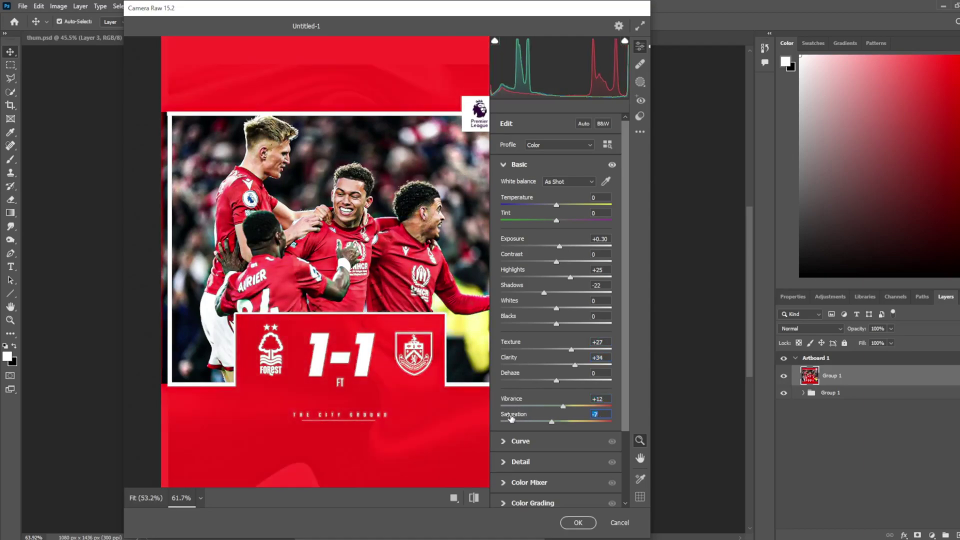
pyautogui.doubleClick(508, 418)
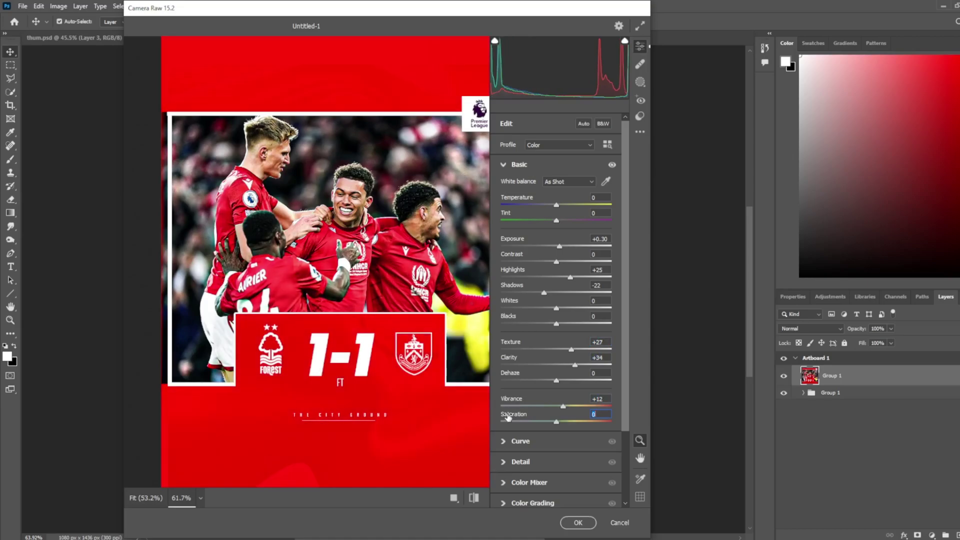
pyautogui.scroll(-2, 506, 440)
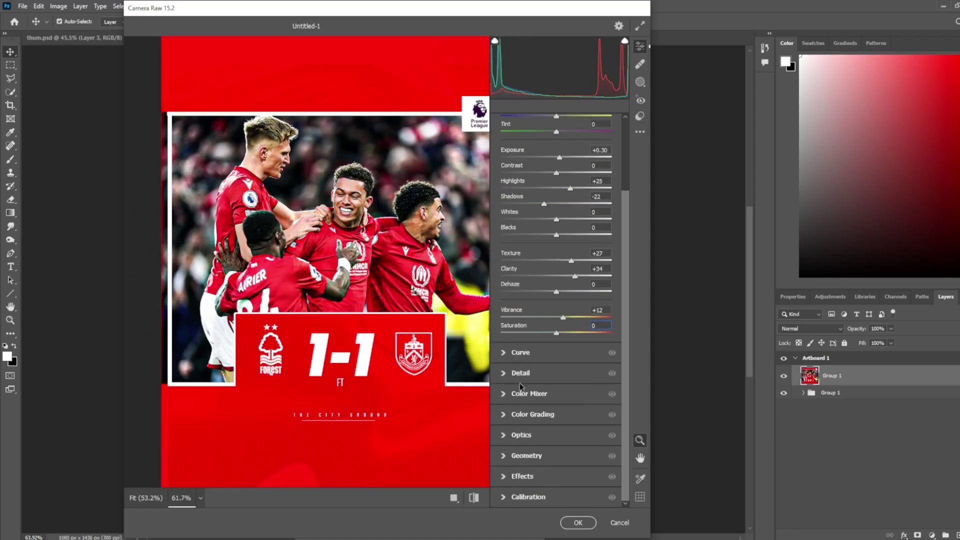
# Set Calibration primary saturation to Red +14, Green +9 and Blue +25.
pyautogui.click(515, 498)
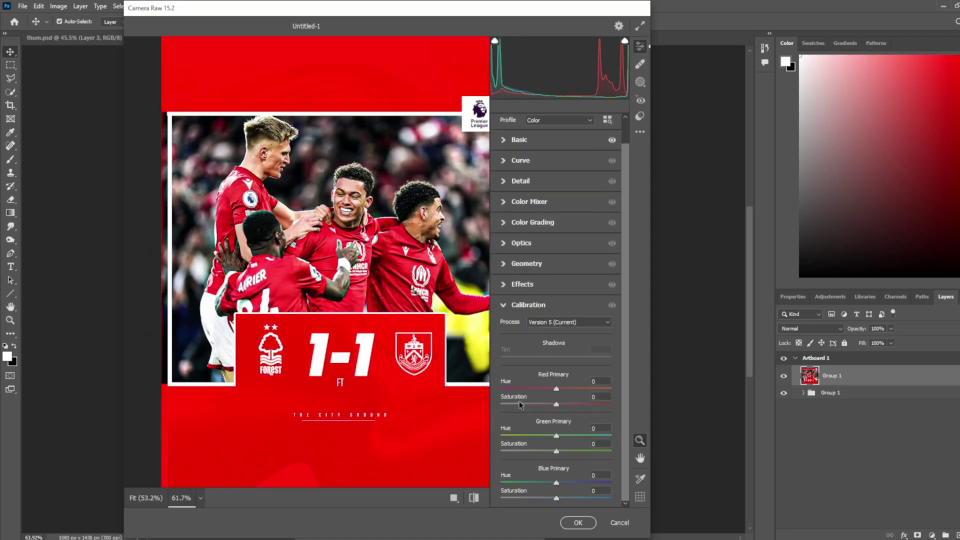
pyautogui.moveTo(518, 400); pyautogui.dragTo(533, 400)
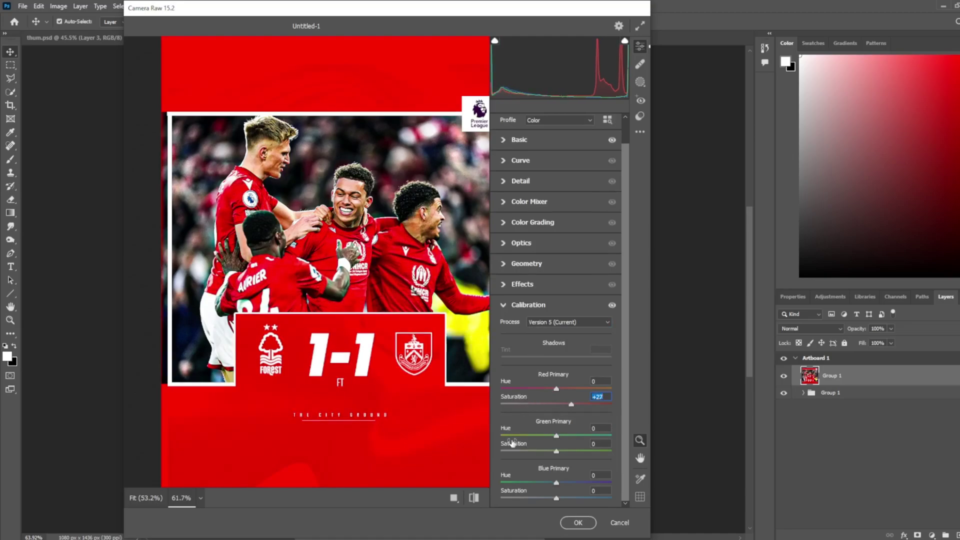
pyautogui.moveTo(513, 445); pyautogui.dragTo(535, 444)
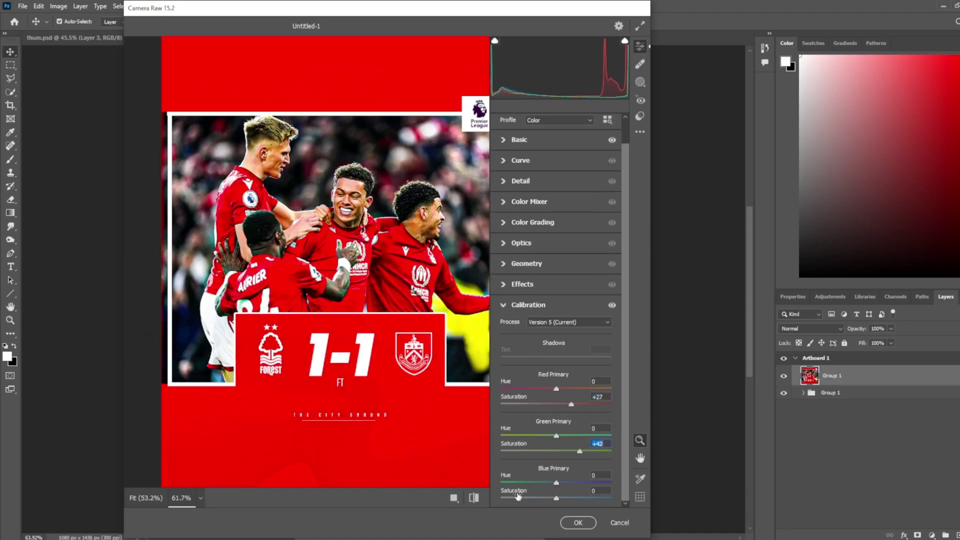
pyautogui.moveTo(517, 497); pyautogui.dragTo(530, 496)
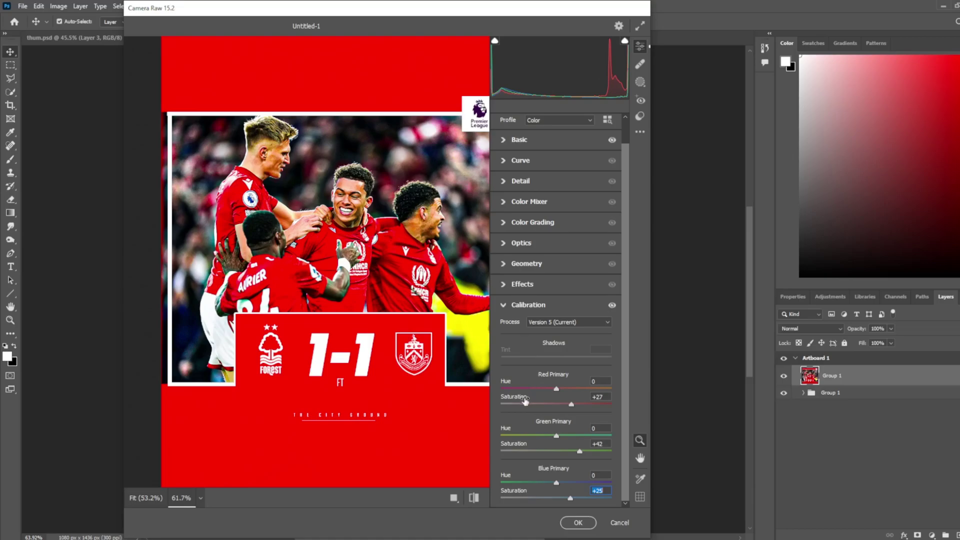
pyautogui.moveTo(526, 447); pyautogui.dragTo(508, 446)
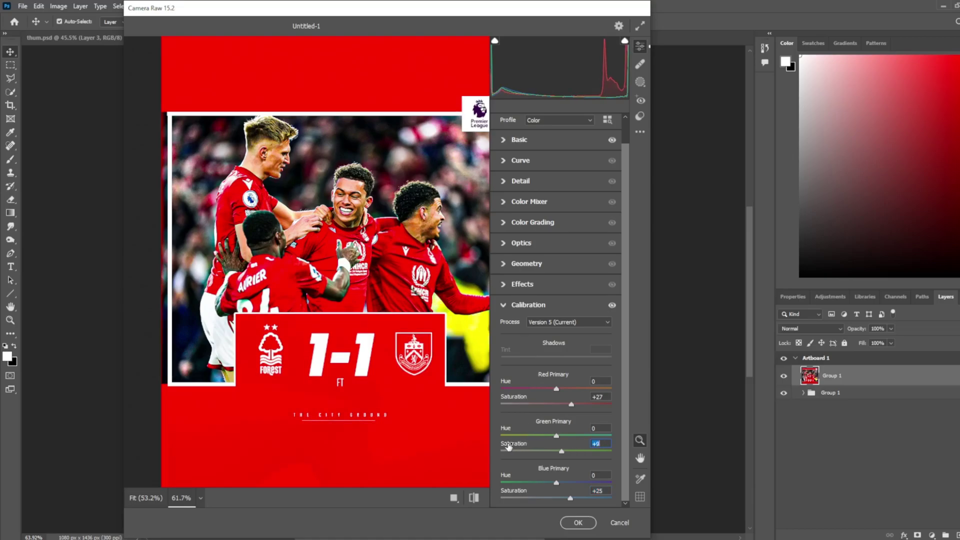
pyautogui.moveTo(522, 397); pyautogui.dragTo(518, 400)
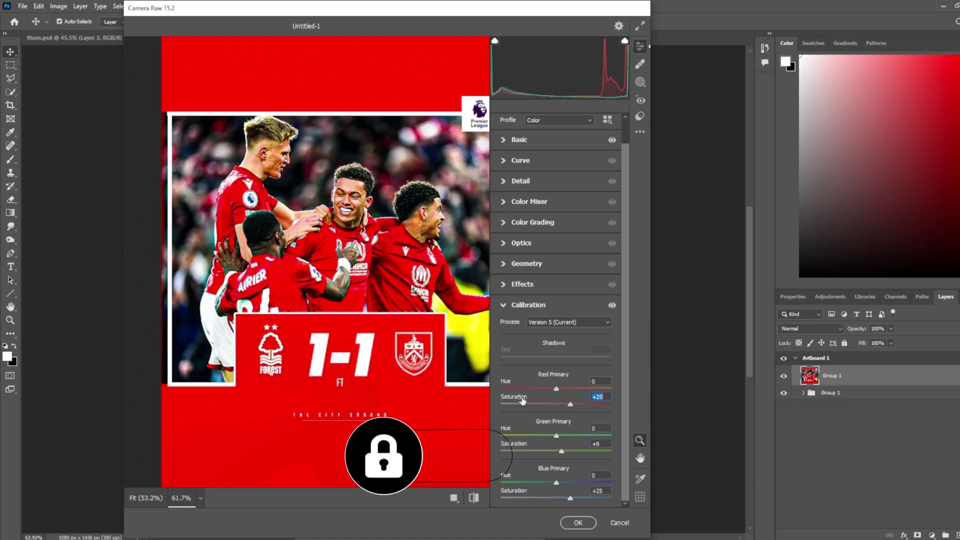
# Expand Grain and Vignette, then tint the Color Grading midtones toward yellow.
pyautogui.click(513, 291)
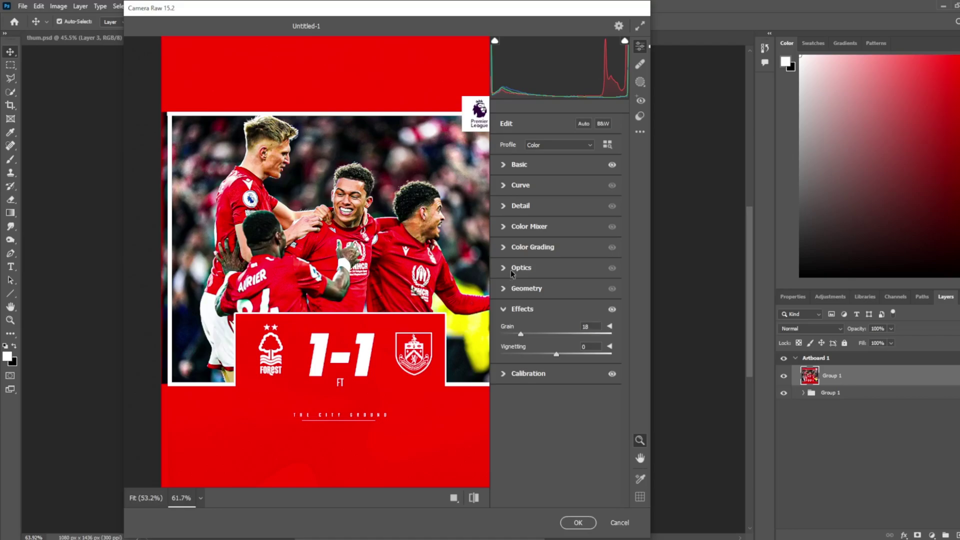
pyautogui.click(514, 250)
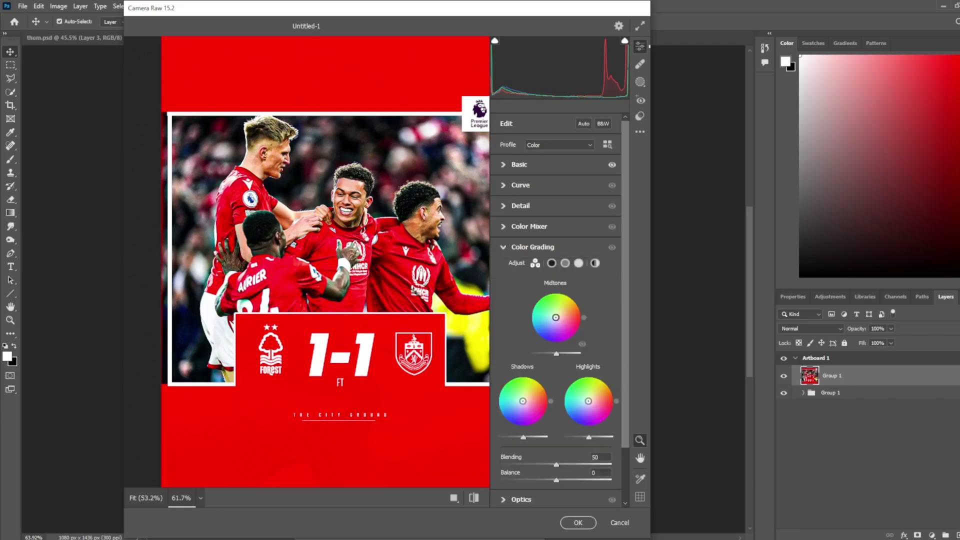
pyautogui.moveTo(556, 317); pyautogui.dragTo(559, 316)
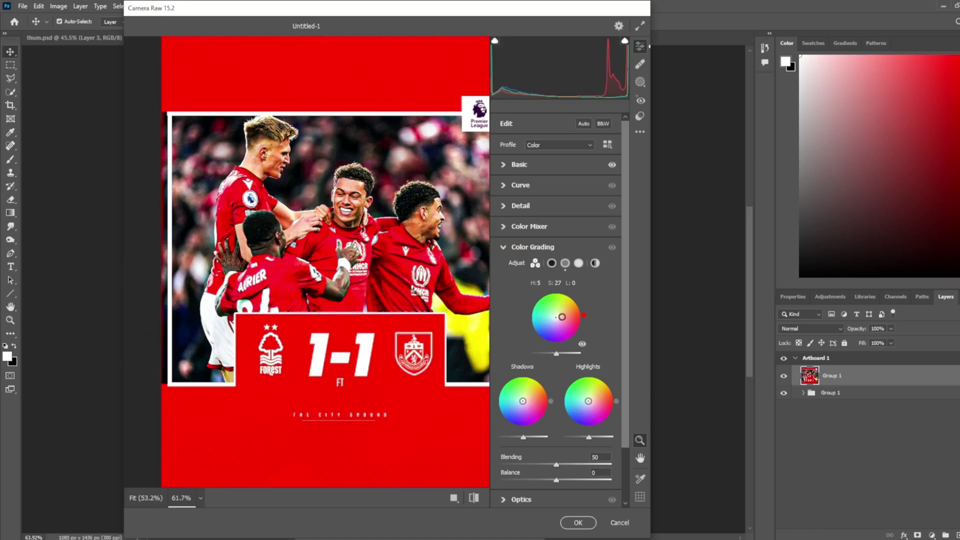
# Toggle the before/after view to compare the original graphic with the Camera Raw grade.
pyautogui.click(479, 499)
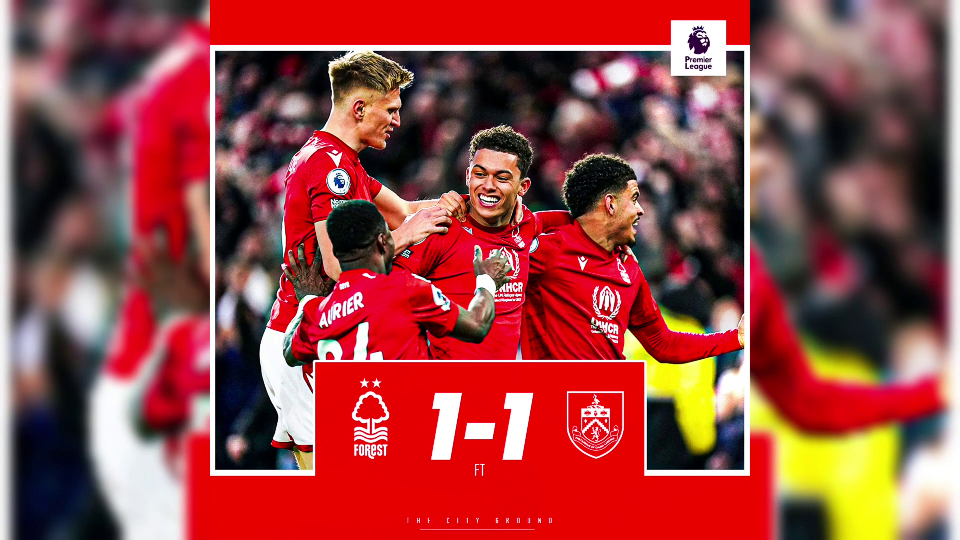